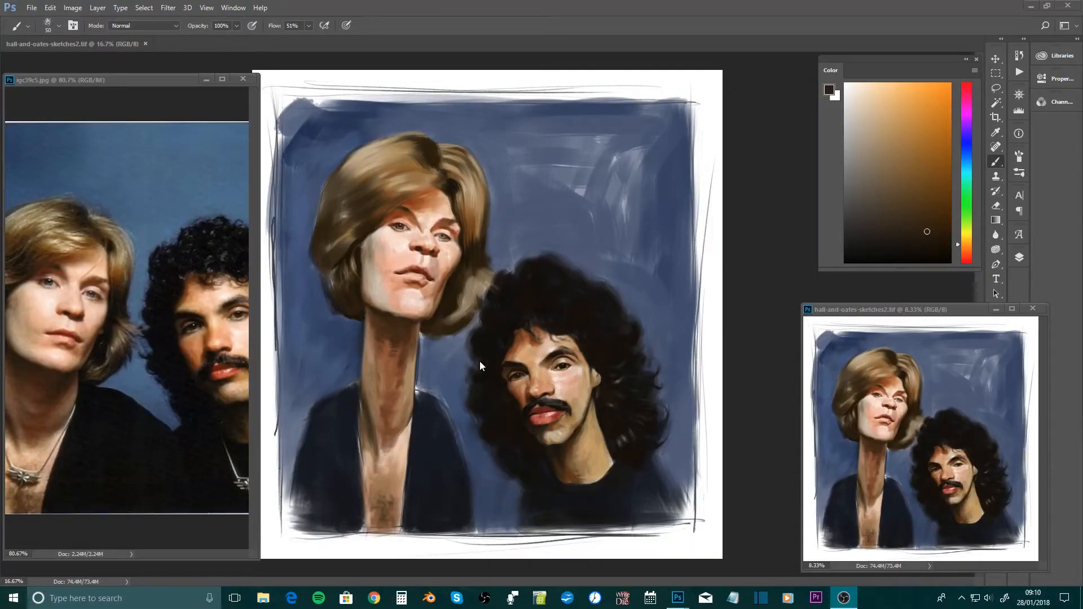
Reposition the reference photo window and the small duplicate view of the painting around the main canvas
click(610, 317)
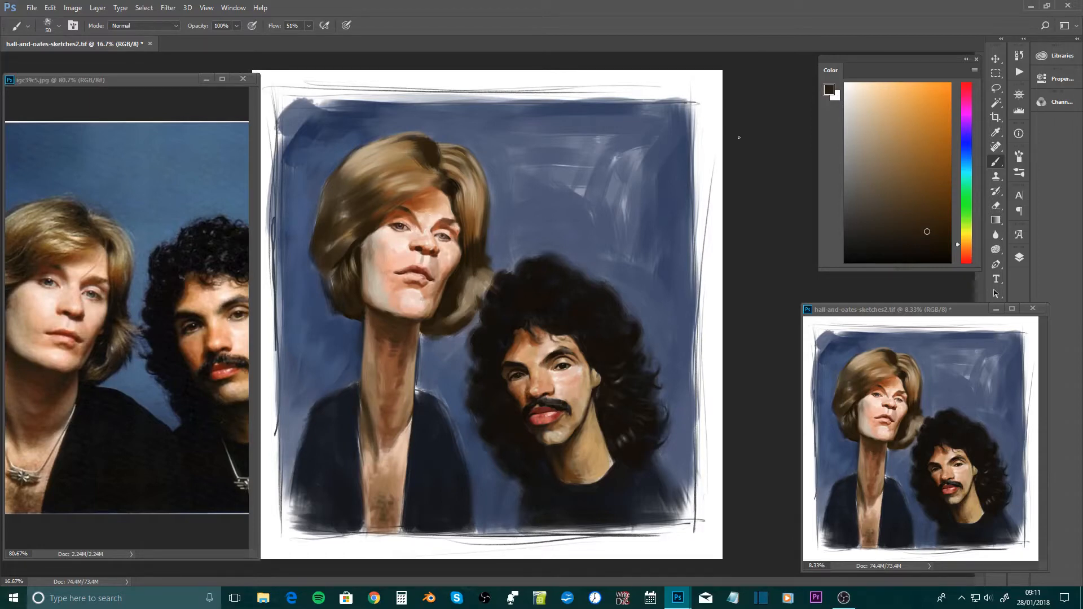
mouse_move(127, 79)
mouse_down()
mouse_move(145, 79)
mouse_move(137, 81)
mouse_up()
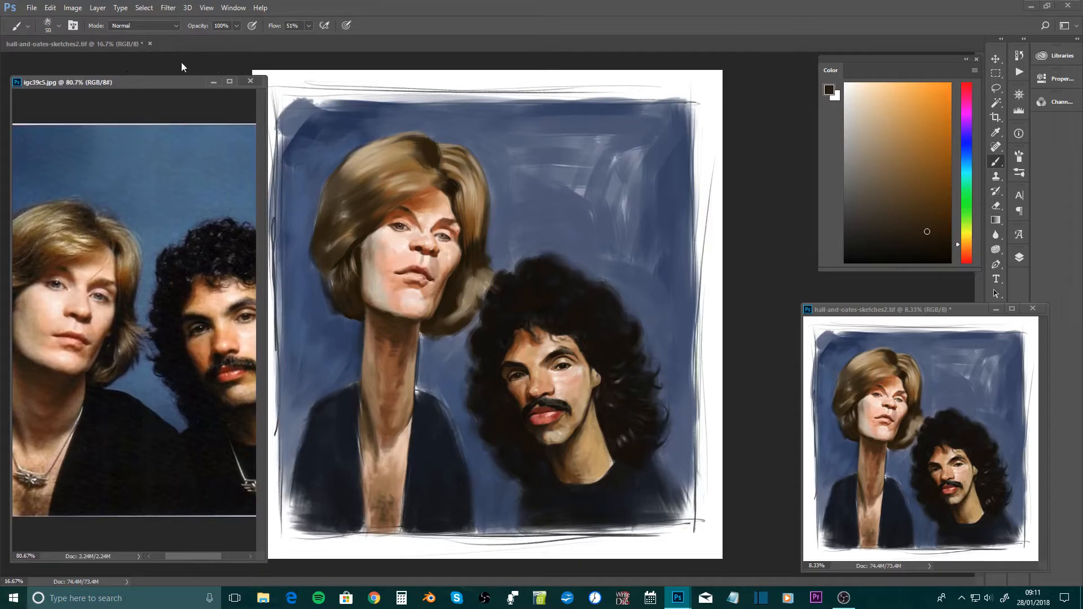
drag(170, 81, 165, 87)
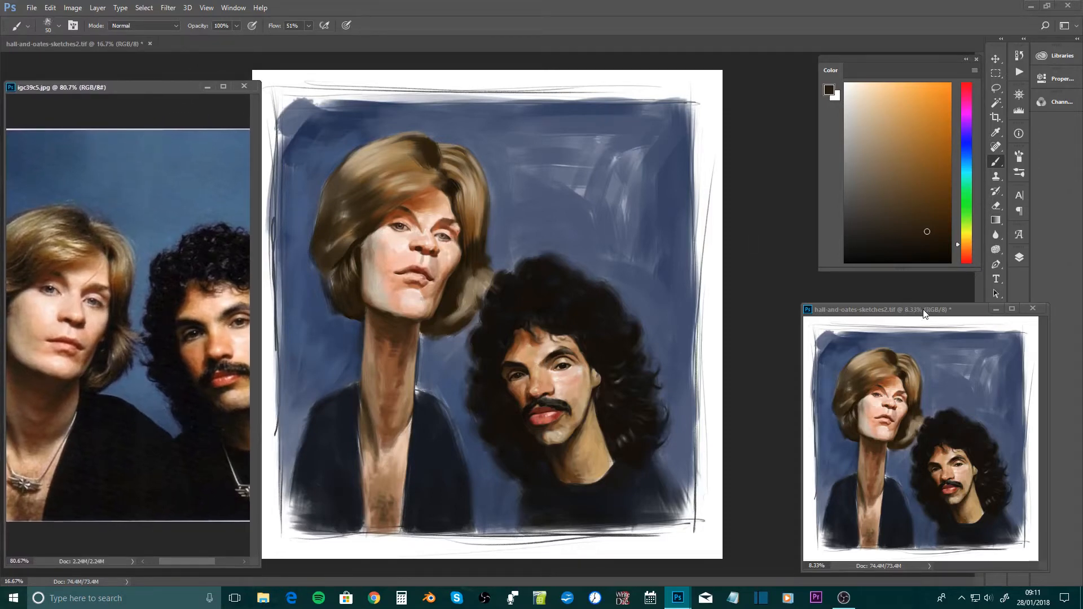
mouse_move(924, 310)
mouse_down()
mouse_move(886, 299)
mouse_move(891, 310)
mouse_up()
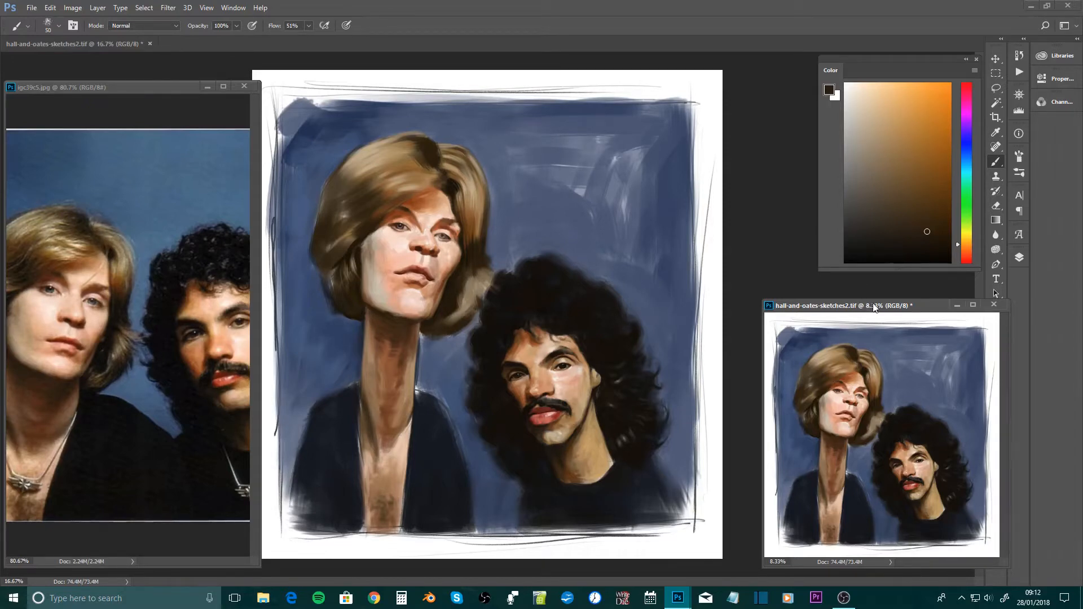
drag(874, 304, 864, 310)
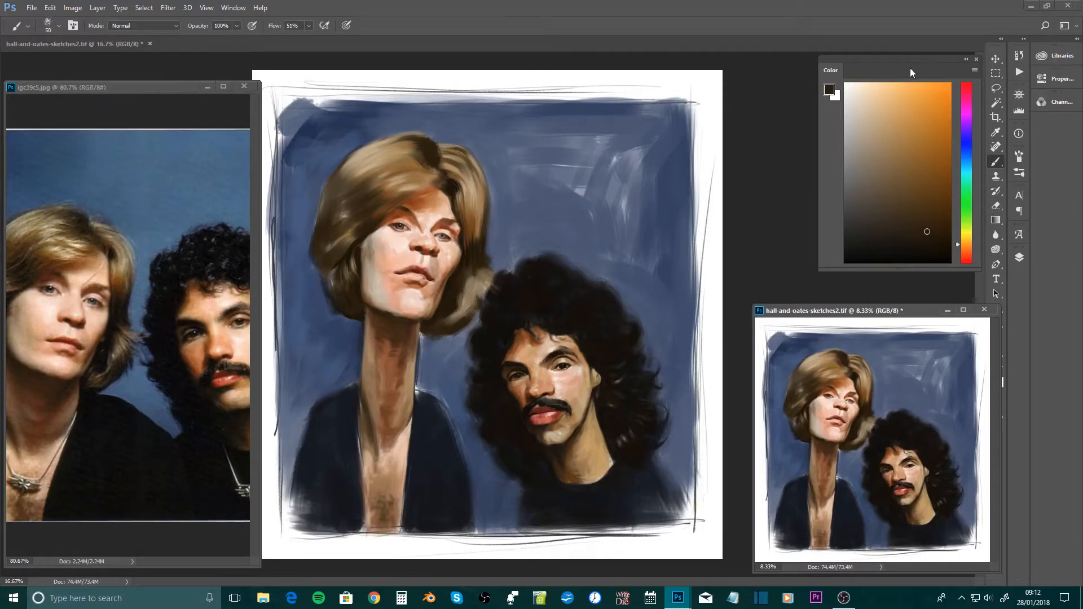
Try several larger and smaller brush sizes over the painting, settling on 200 px
click(484, 281)
drag(461, 296, 491, 282)
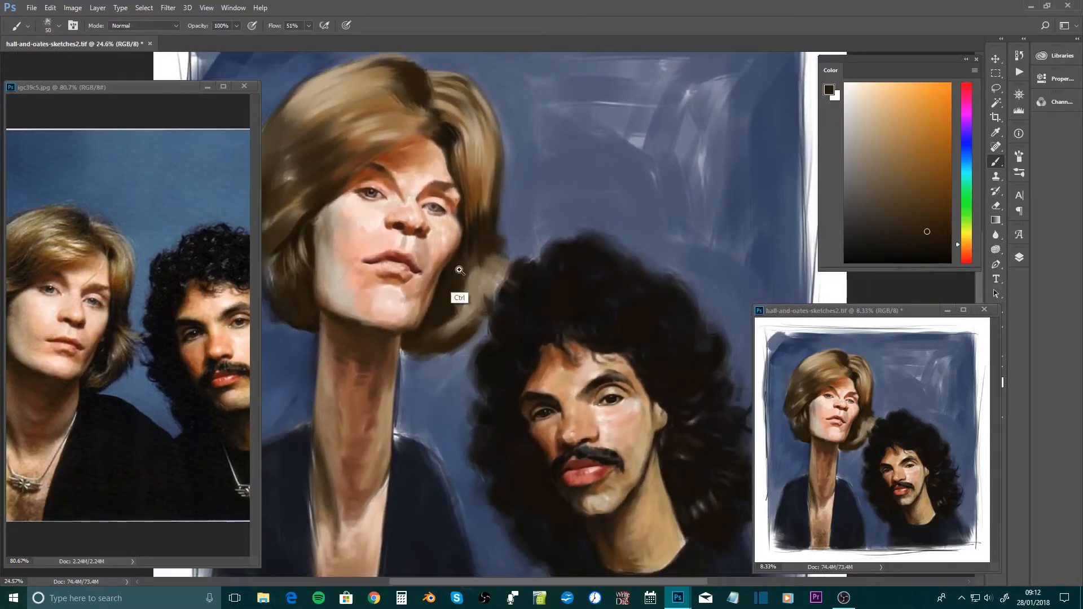
mouse_move(440, 273)
mouse_down()
mouse_move(476, 271)
mouse_move(431, 282)
mouse_up()
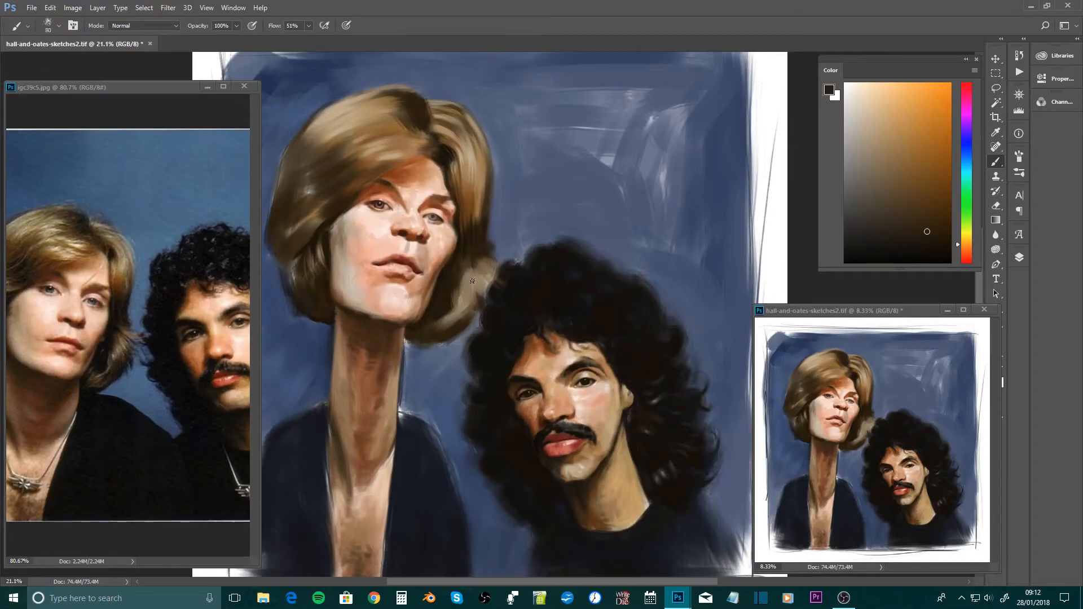
key(bracketright)
key(bracketleft)
key(bracketleft)
key(bracketright)
key(bracketright)
key(bracketright)
key(bracketright)
key(bracketright)
key(bracketright)
key(bracketright)
key(bracketright)
key(bracketright)
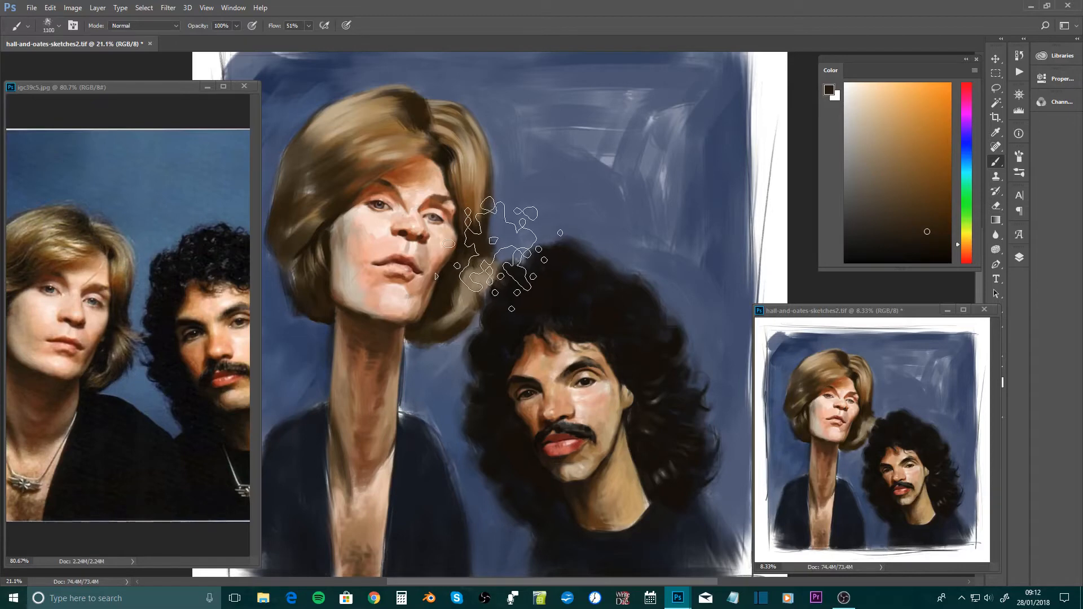
key(bracketleft)
key(bracketleft)
key(bracketleft)
key(bracketleft)
key(bracketleft)
key(bracketleft)
key(bracketleft)
key(bracketleft)
key(bracketleft)
key(bracketleft)
key(bracketleft)
key(bracketleft)
key(bracketleft)
key(bracketleft)
key(bracketleft)
key(bracketleft)
key(bracketleft)
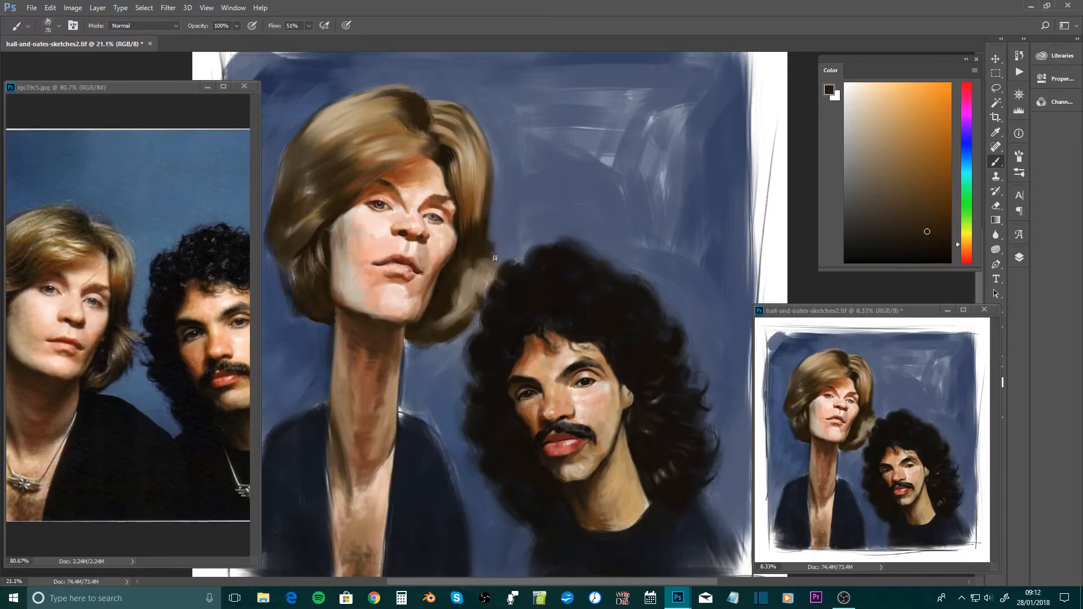
key(bracketright)
key(bracketright)
key(bracketright)
key(bracketright)
key(bracketright)
key(bracketright)
key(bracketright)
key(bracketright)
key(bracketright)
key(bracketright)
key(bracketleft)
key(bracketright)
key(bracketleft)
key(bracketleft)
key(ctrl+space)
drag(506, 284, 532, 285)
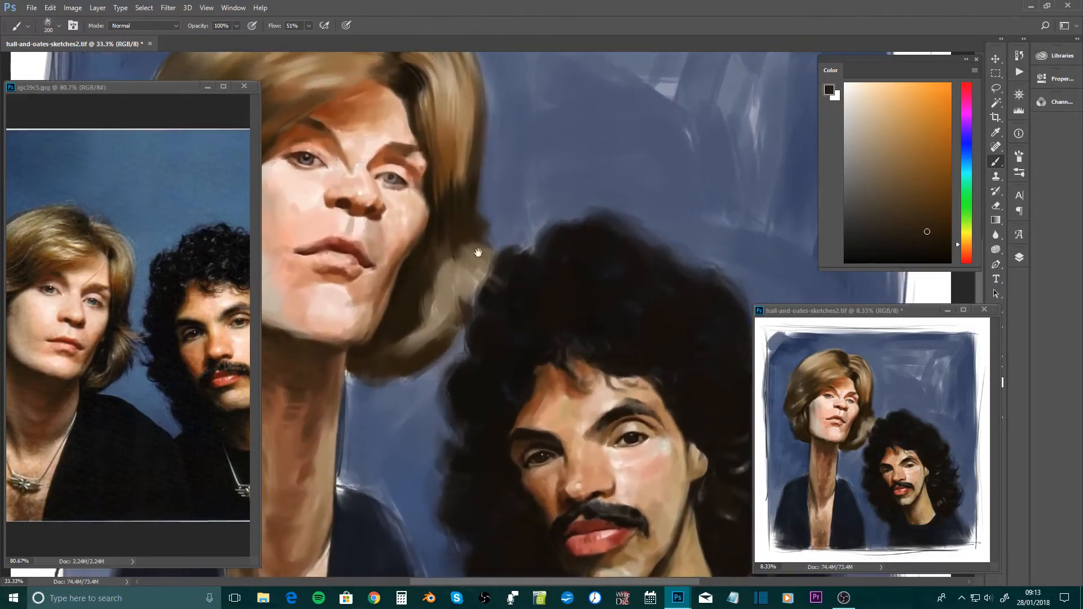
drag(479, 253, 571, 317)
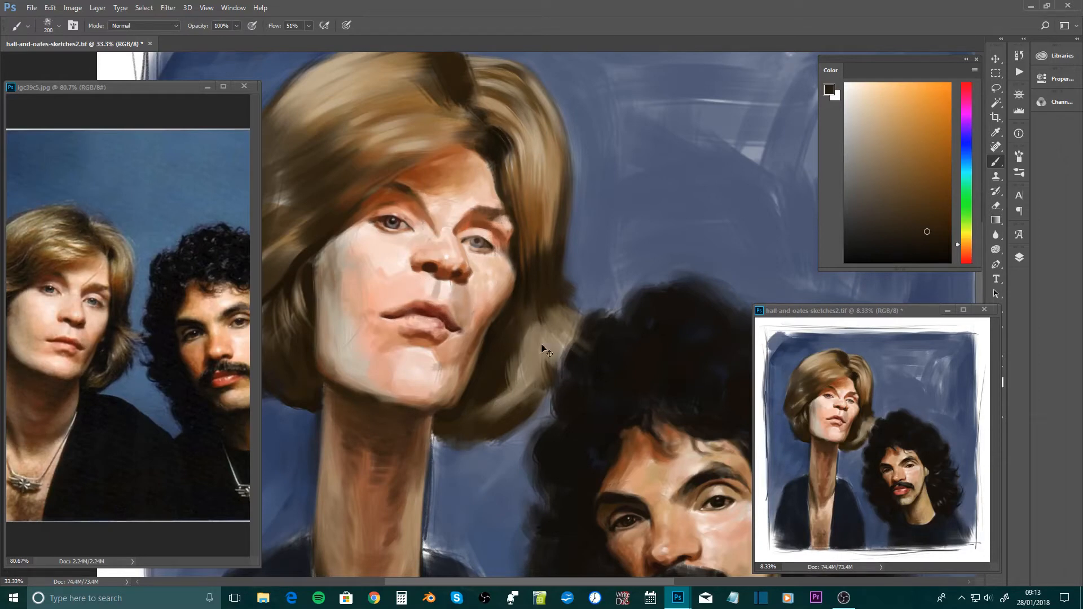
drag(546, 351, 493, 250)
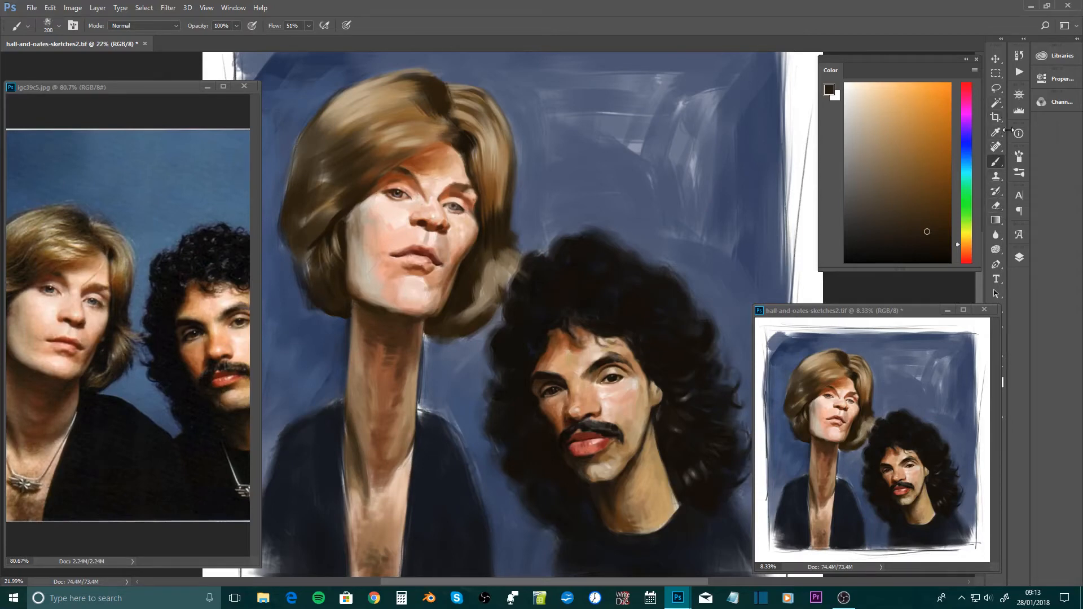
Choose the textured 24 px brush from the brush presets and use it at 200 px
click(1020, 174)
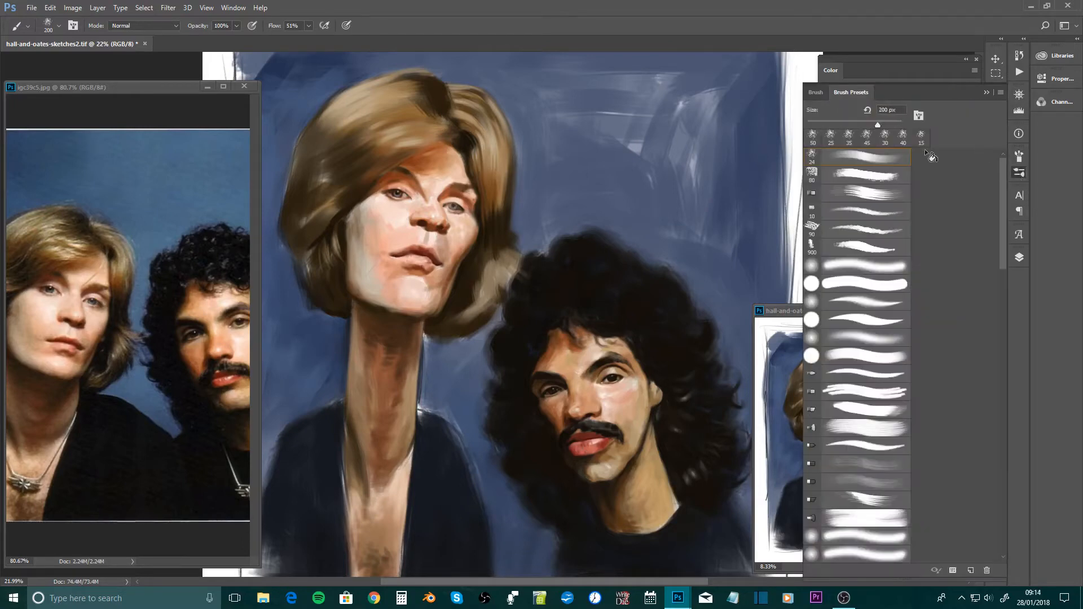
click(862, 157)
key(])
key(])
key(])
key(])
key(])
key(])
key(])
key(])
key(])
key(])
key(])
key(])
key(])
key(])
key(])
Examine the textured brush's Transfer settings, including the control options for Opacity Jitter
click(1020, 158)
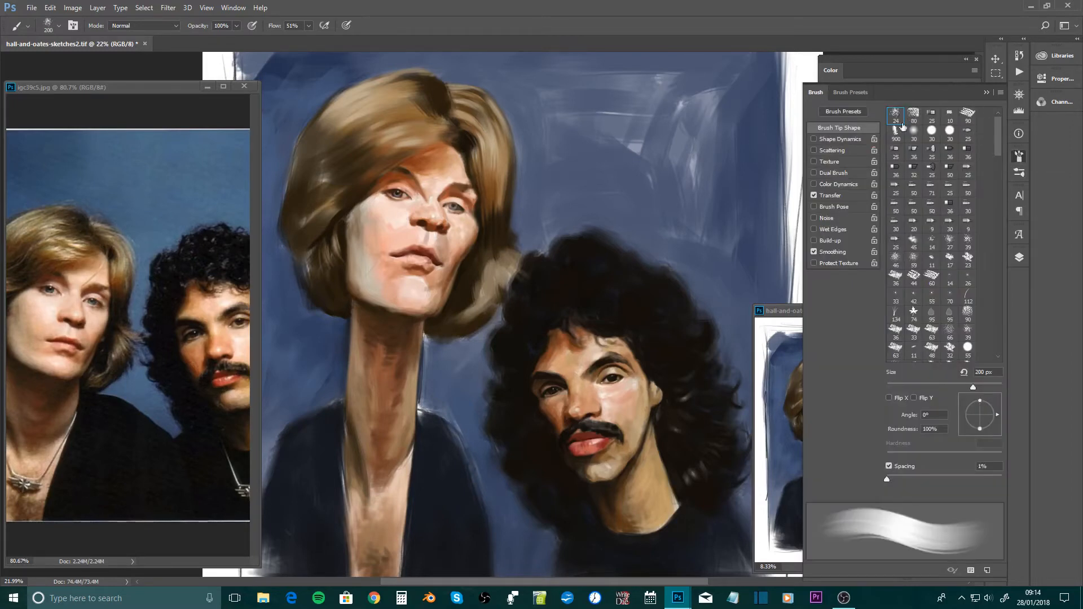
click(838, 195)
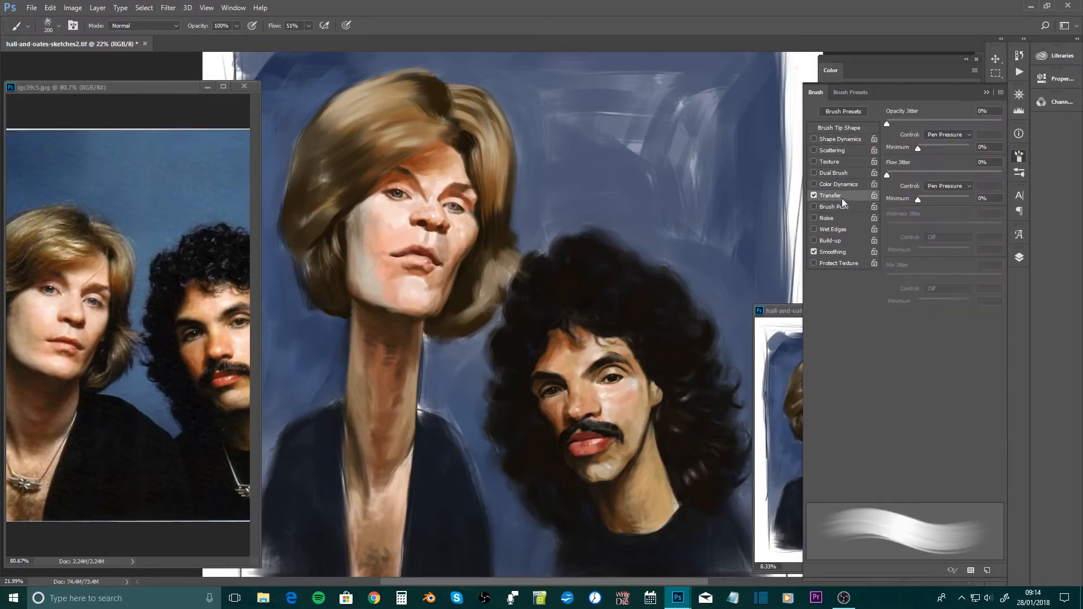
click(950, 135)
click(950, 136)
click(1020, 157)
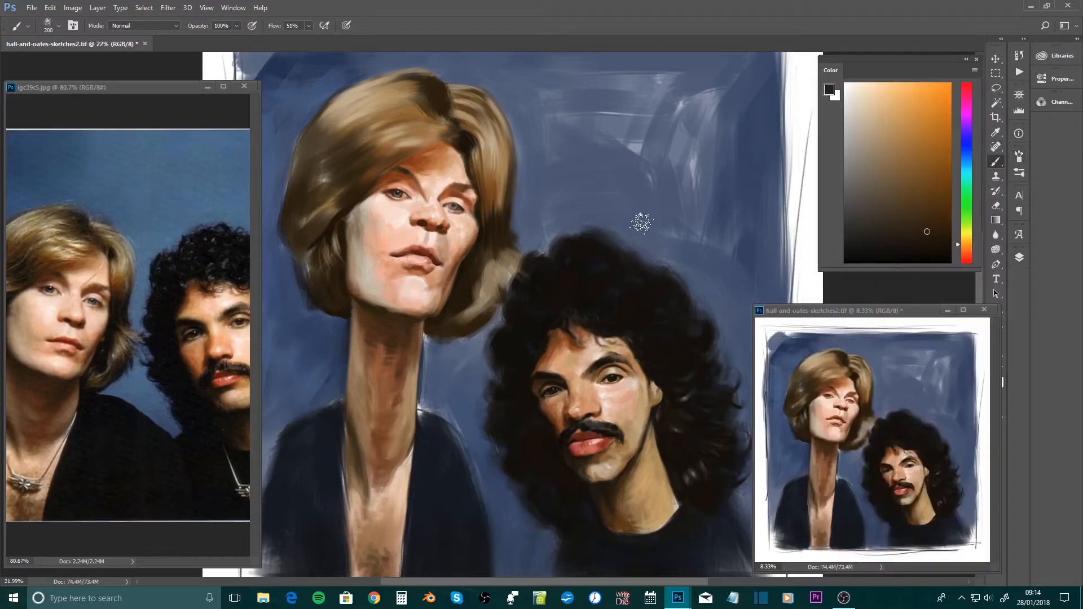
Test the 200 px textured brush with dark brown strokes over the blue background, undoing each one
mouse_move(662, 187)
mouse_down()
mouse_move(583, 199)
mouse_move(540, 239)
mouse_up()
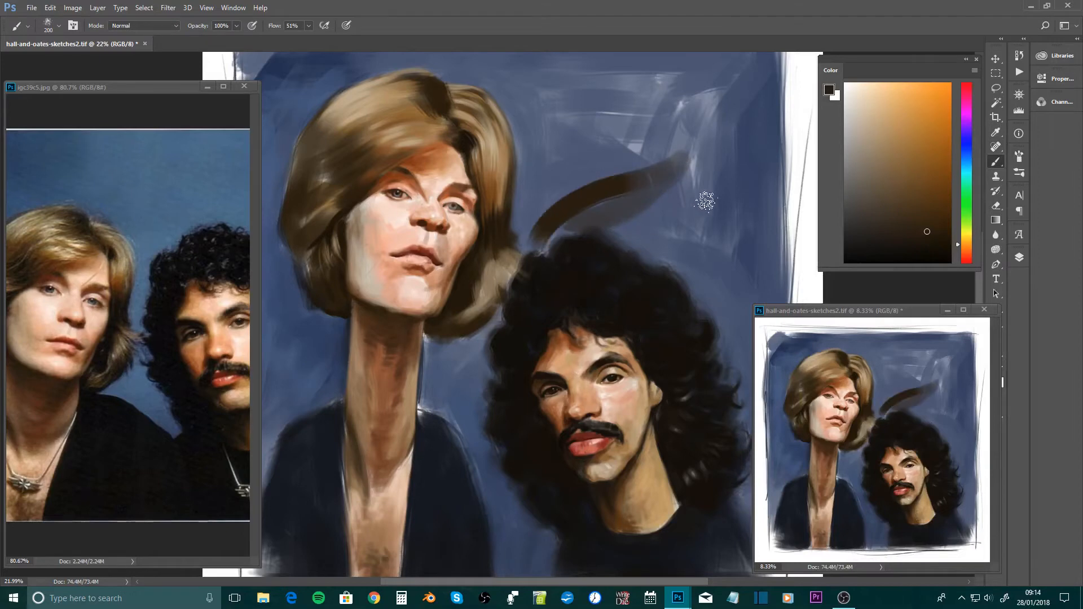
key(ctrl+z)
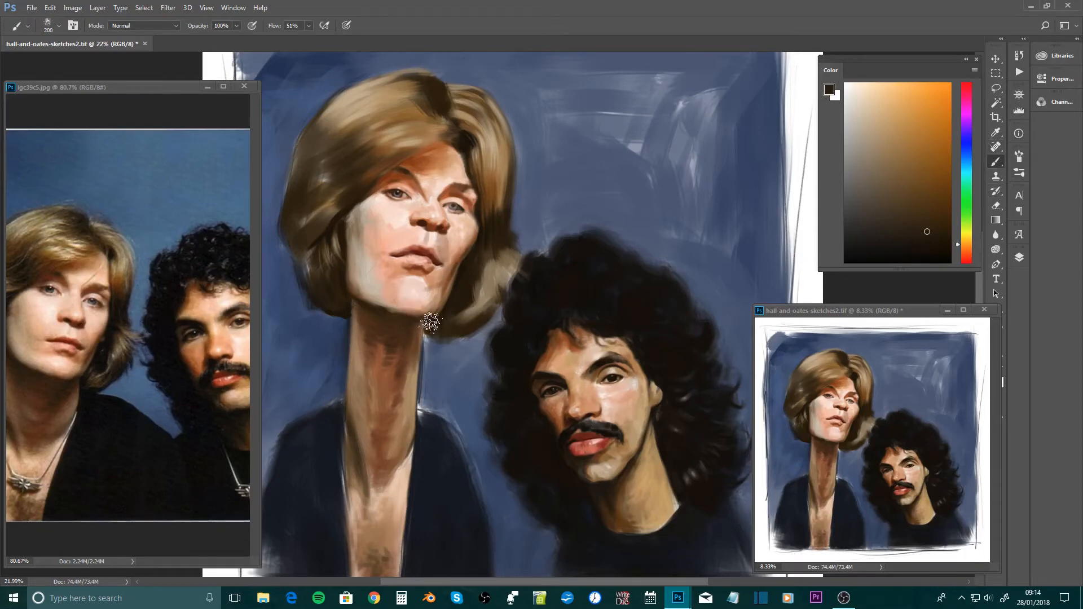
drag(454, 339, 482, 412)
key(ctrl+z)
Switch to the 80 px rough-edged brush preset and enlarge it to 150 px
click(1020, 174)
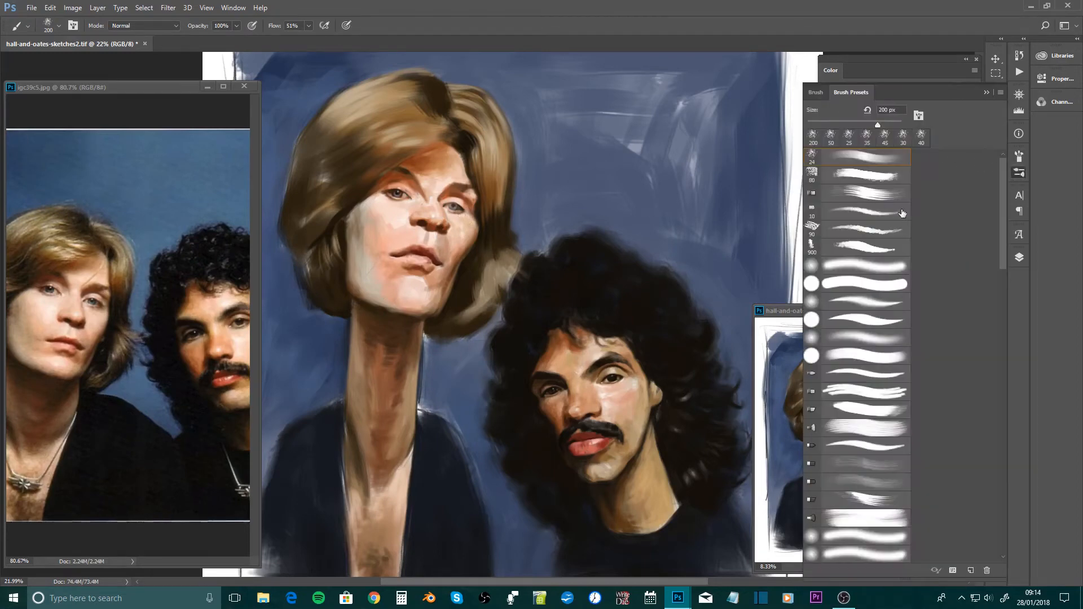
click(870, 175)
click(863, 179)
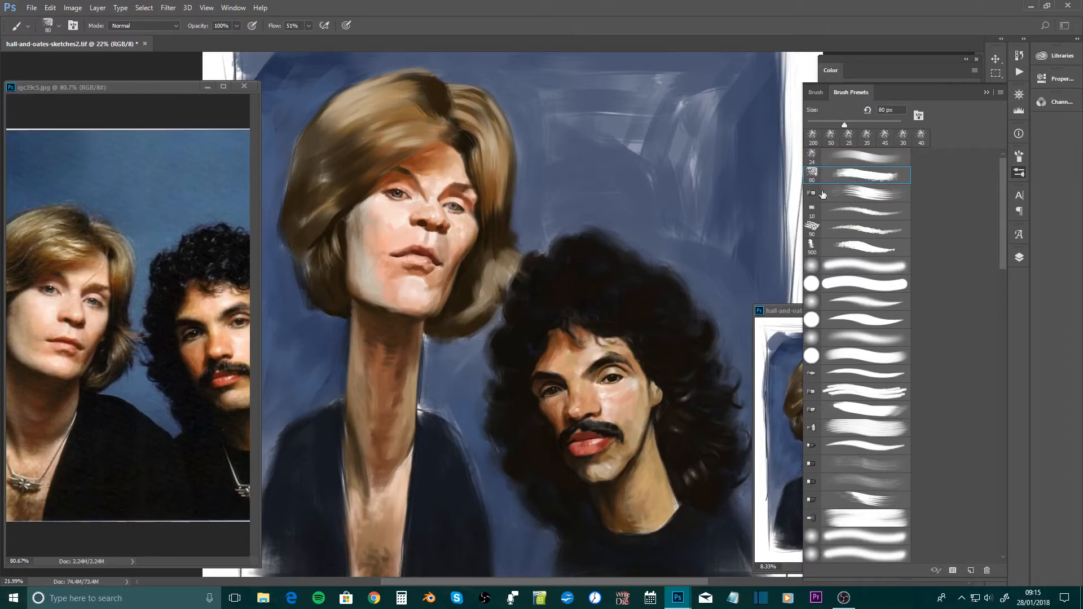
click(622, 243)
key(bracketright)
key(bracketright)
Enlarge the rough-edged brush to 500 px, test it with broad sweeping strokes across the background, and undo them
key(bracketright)
key(bracketright)
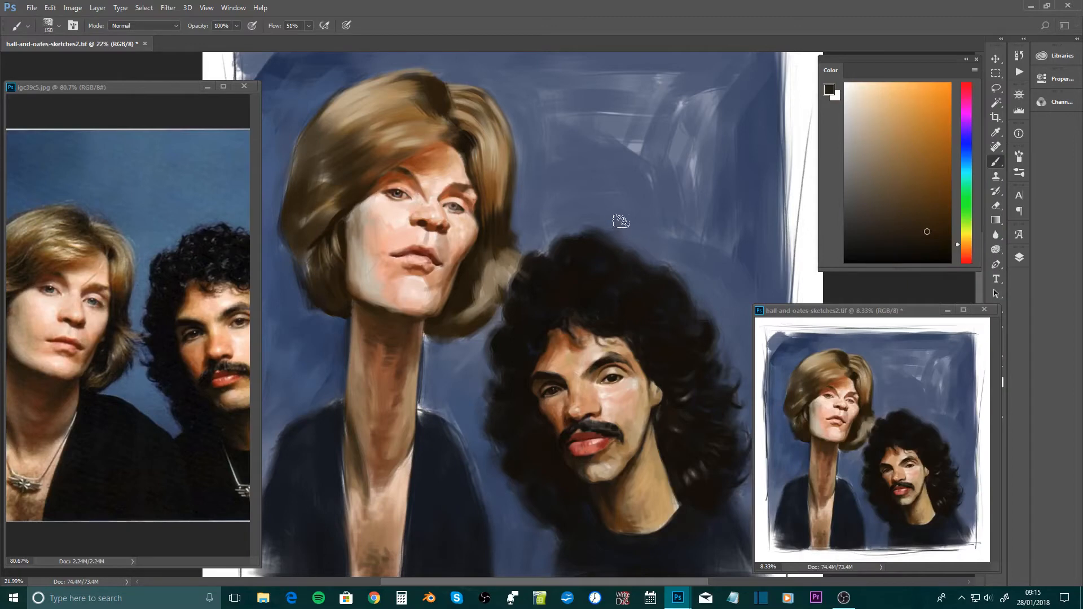
Test the 150 px rough-edged brush with short strokes above the dark curly hair, and undo the result
mouse_move(581, 219)
mouse_down()
mouse_move(647, 185)
mouse_move(553, 232)
mouse_up()
drag(637, 176, 593, 191)
key(ctrl+z)
key(bracketright)
key(bracketright)
key(bracketright)
key(bracketright)
key(bracketright)
key(bracketright)
key(bracketright)
key(bracketright)
key(bracketright)
key(bracketright)
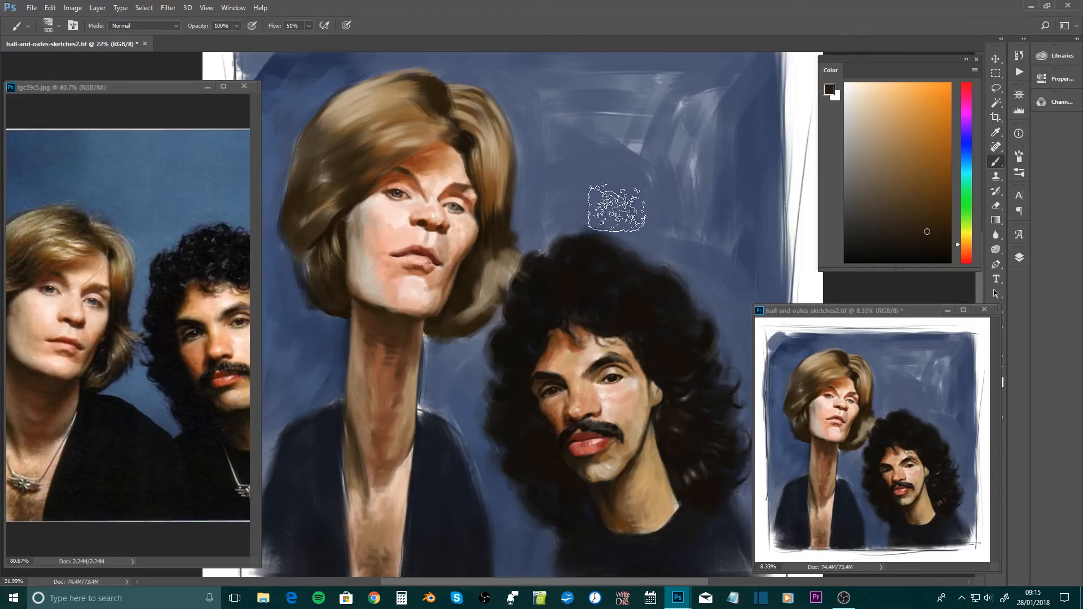
mouse_move(564, 198)
mouse_down()
mouse_move(667, 162)
mouse_move(581, 270)
mouse_move(641, 229)
mouse_move(718, 210)
mouse_up()
key(ctrl+z)
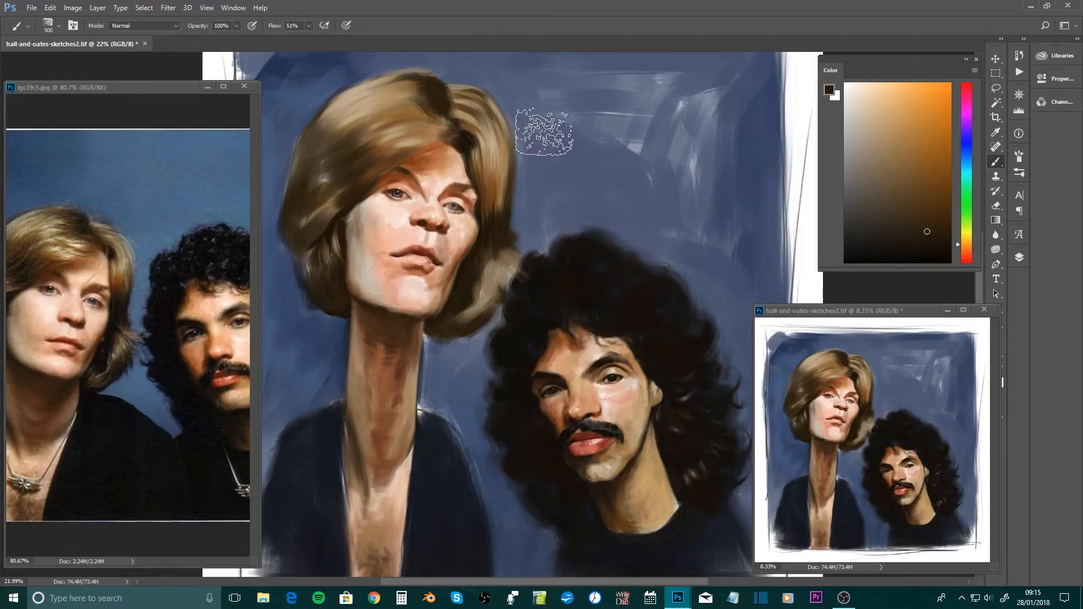
mouse_move(544, 119)
mouse_down()
mouse_move(634, 140)
mouse_move(692, 220)
mouse_move(648, 212)
mouse_move(477, 237)
mouse_up()
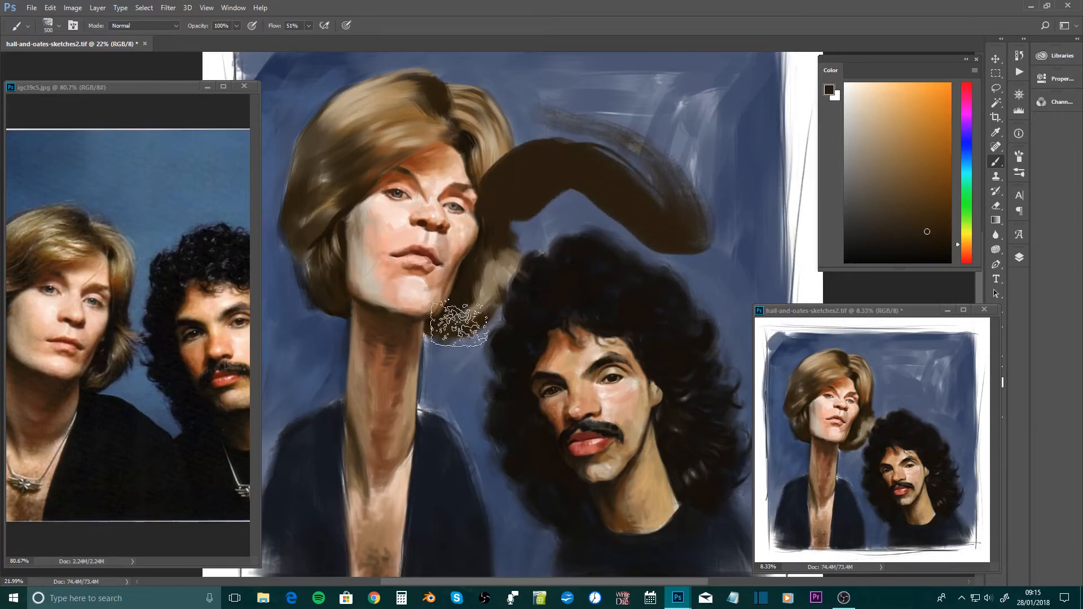
key(ctrl+z)
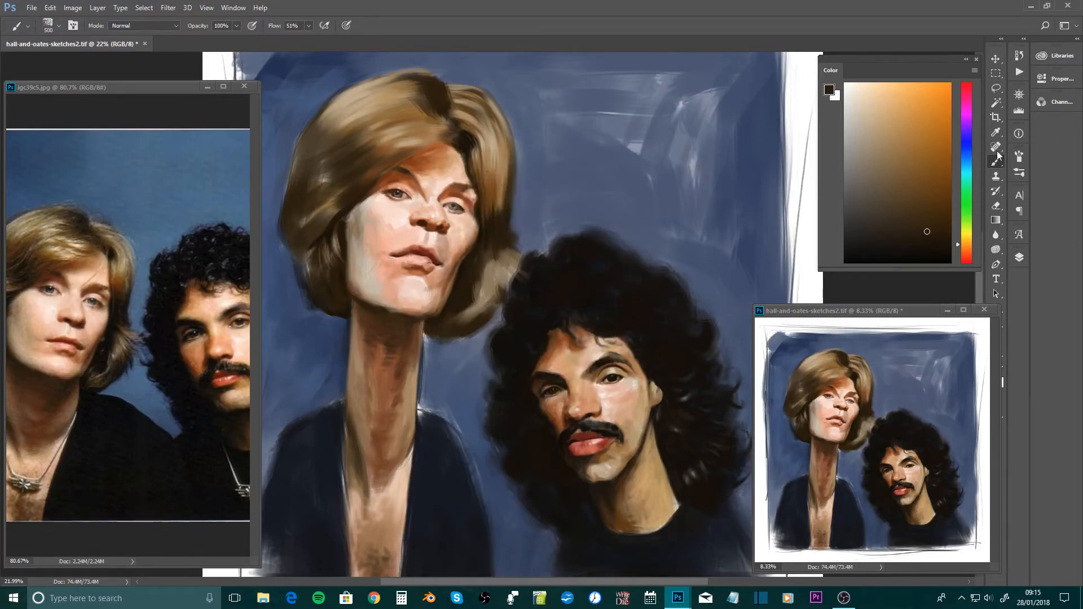
Switch to the sparse-bristle brush preset at 300 px
click(1020, 173)
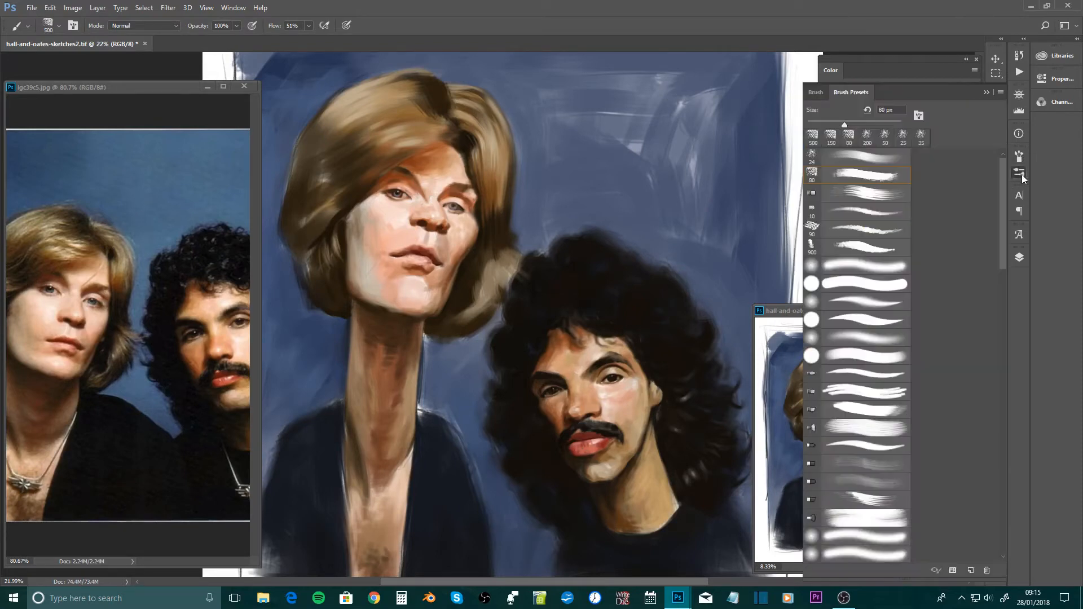
click(864, 193)
click(577, 197)
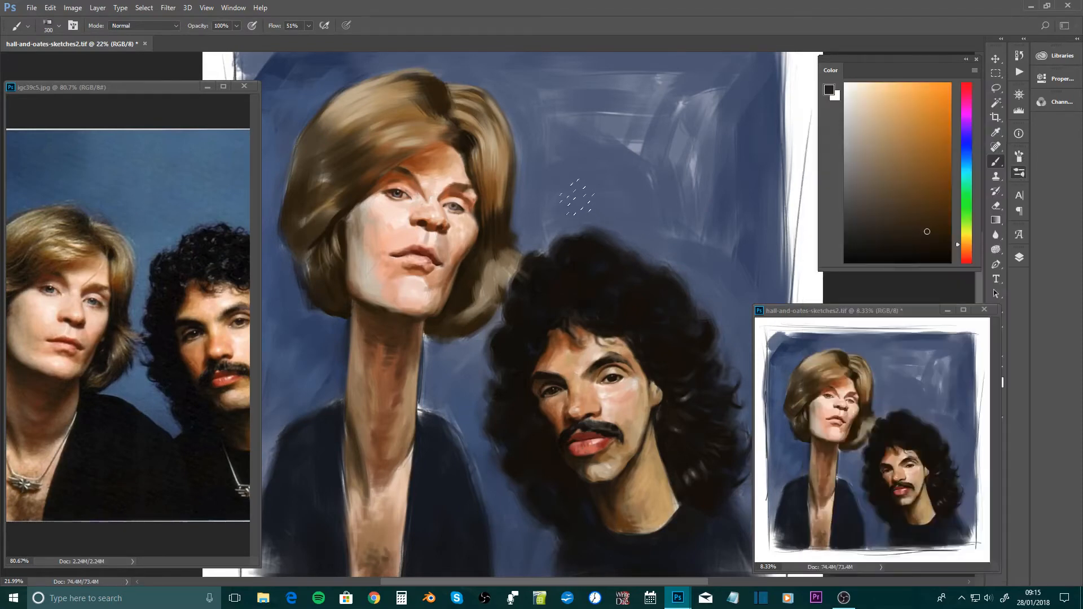
Test the 300 px bristle brush with a curved, hair-like stroke rising from the dark curly hair, and undo it
mouse_move(566, 233)
mouse_down()
mouse_move(628, 174)
mouse_move(648, 177)
mouse_up()
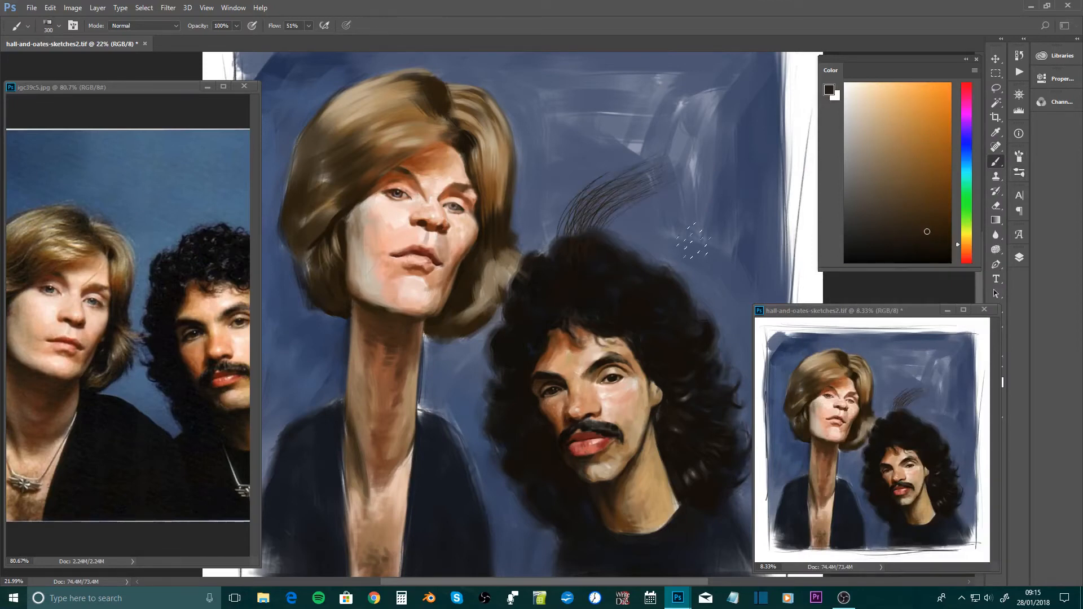
key(ctrl+alt+z)
key(ctrl+alt+z)
key(ctrl+alt+z)
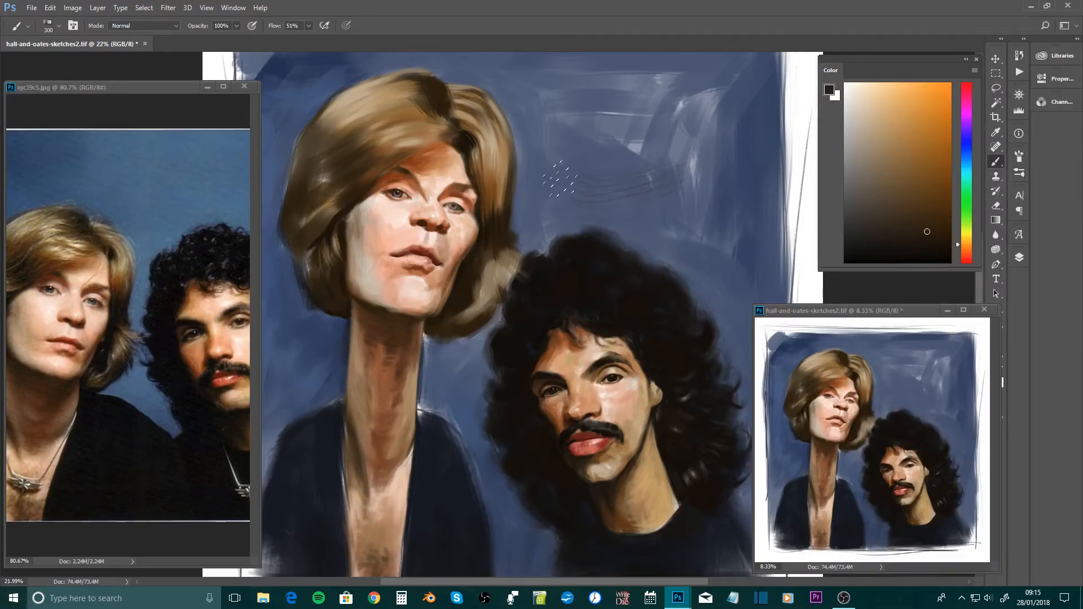
Build up crossing layers of fine bristle strokes on the blue background above the dark hair, and undo them
mouse_move(674, 167)
mouse_down()
mouse_move(601, 175)
mouse_move(587, 203)
mouse_up()
drag(652, 183, 586, 208)
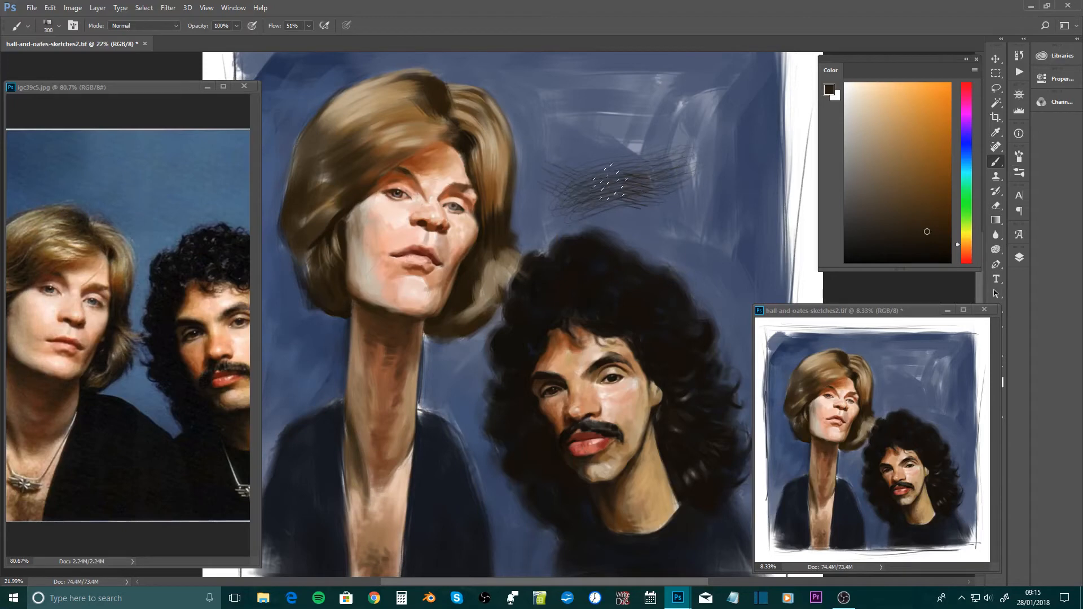
drag(694, 152, 516, 217)
key(ctrl+alt+z)
key(ctrl+alt+z)
key(ctrl+alt+z)
key(ctrl+alt+z)
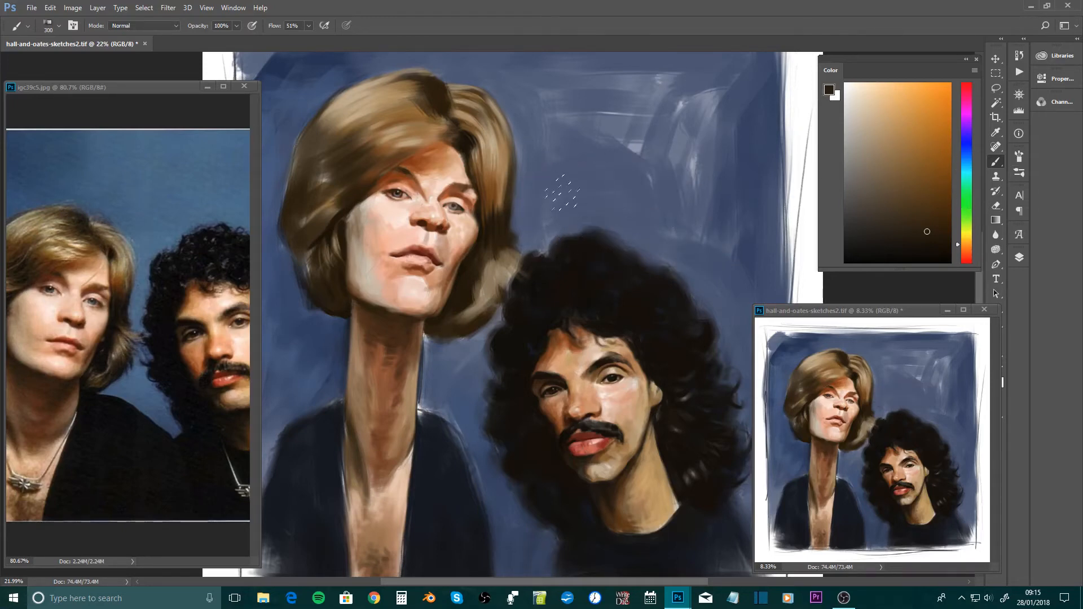
Try light, curving bristle strokes on the background between the two heads, and undo them
drag(615, 175, 574, 251)
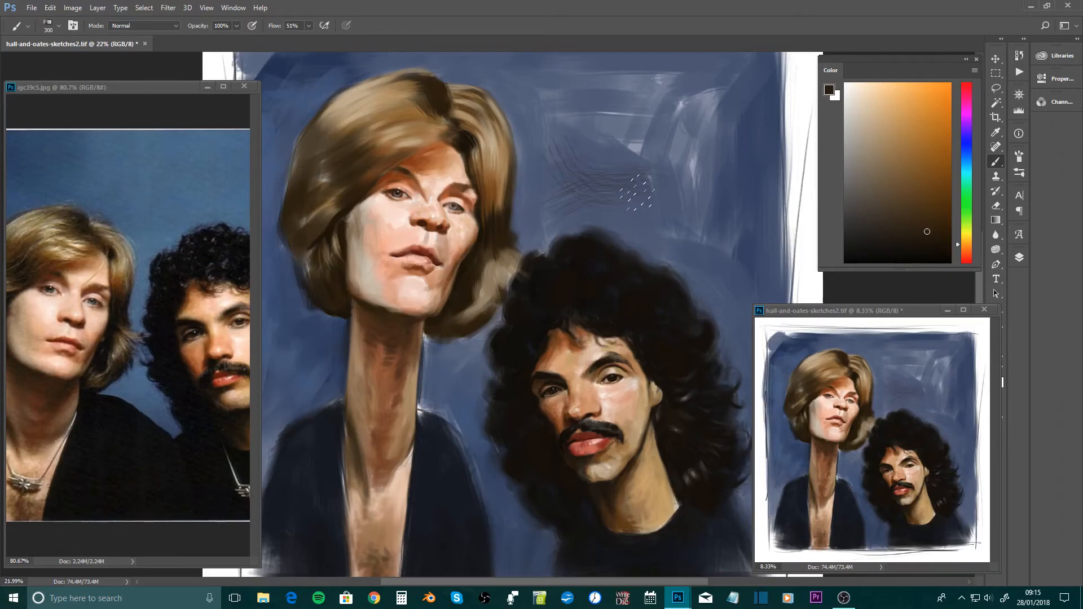
drag(518, 150, 606, 184)
key(ctrl+alt+z)
key(ctrl+alt+z)
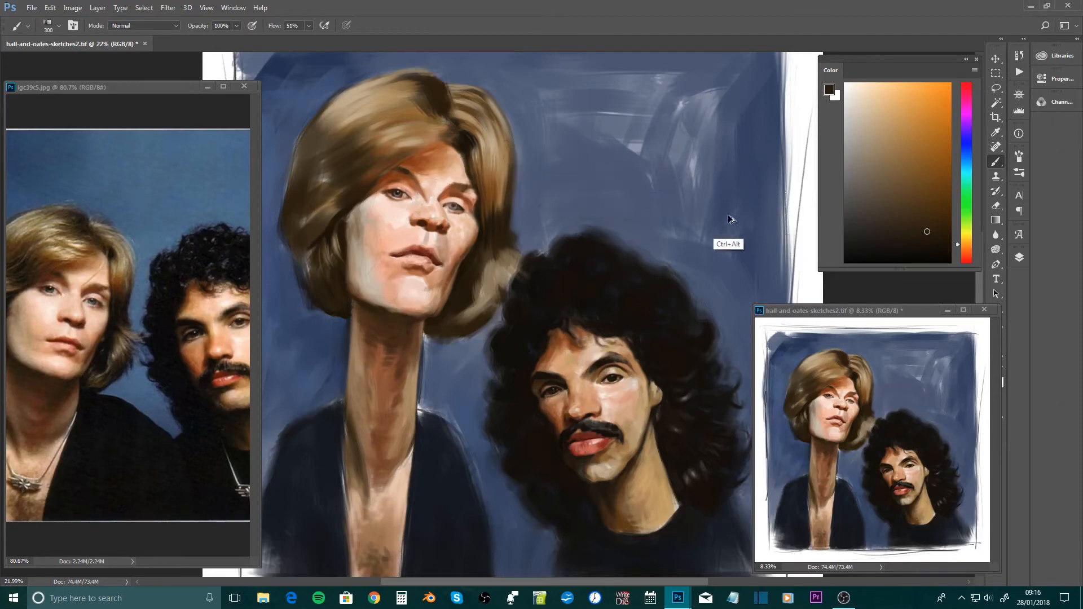
Switch to the small 10 px brush preset
click(1022, 175)
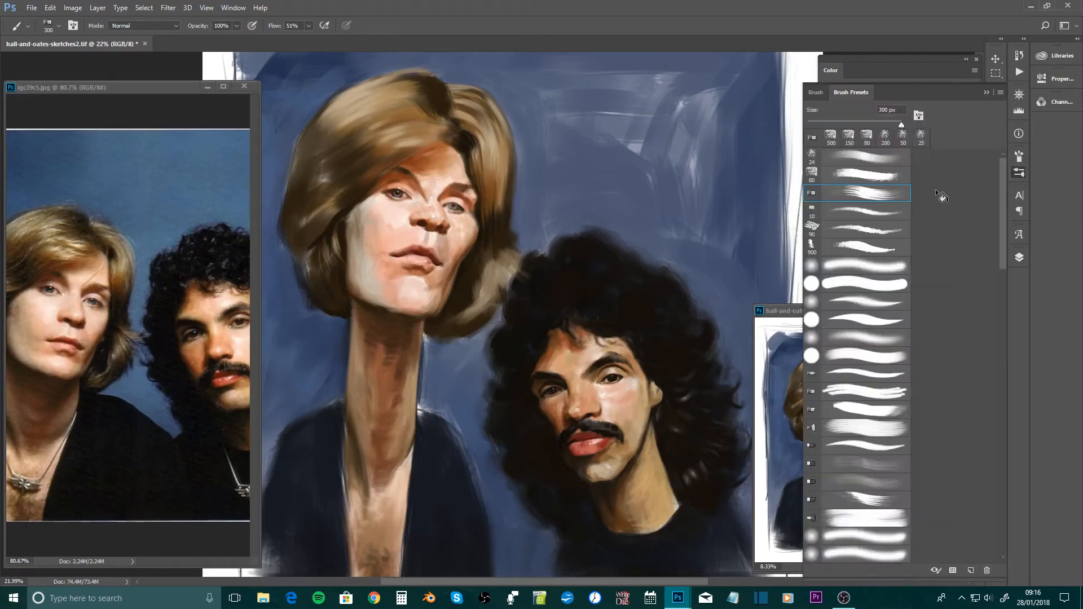
click(859, 213)
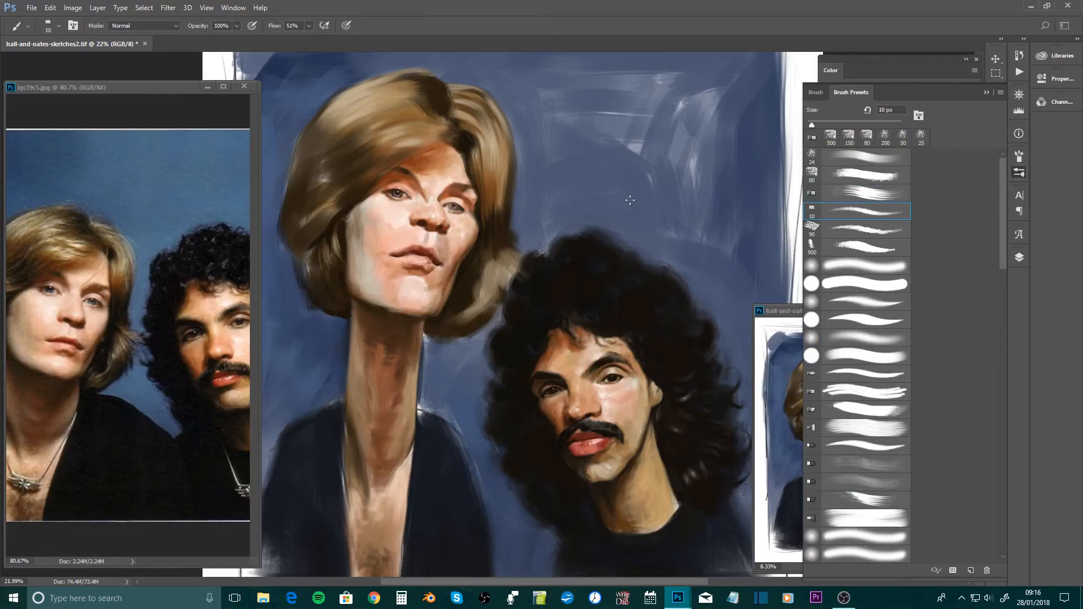
Enlarge the brush and test a thin diagonal stroke on the blue background above the dark curly hair, and undo it
key(bracketright)
key(bracketright)
key(bracketright)
key(bracketright)
key(bracketright)
drag(671, 173, 595, 236)
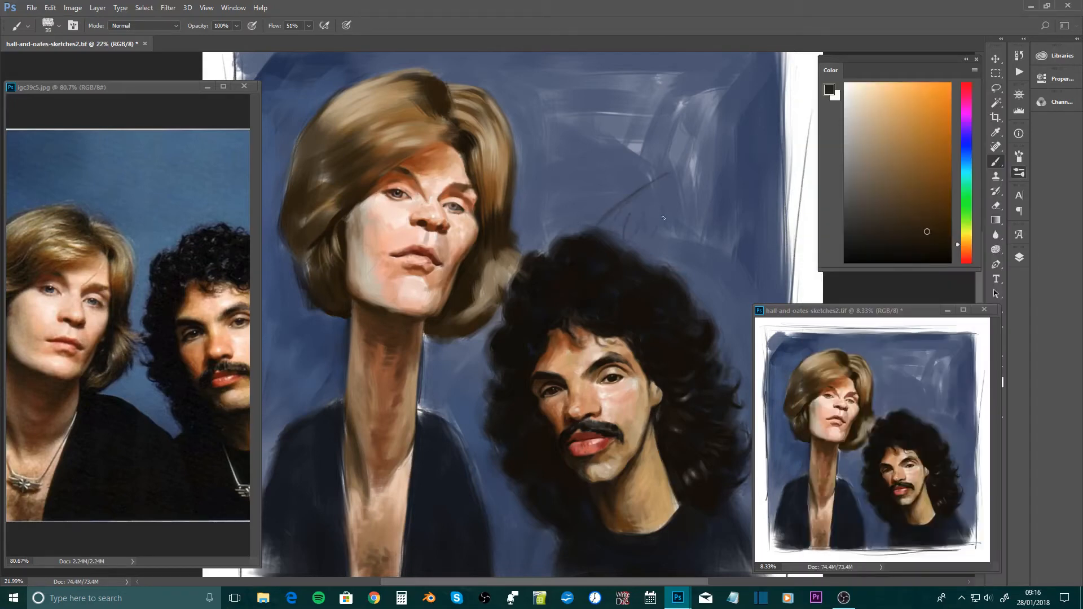
key(ctrl+z)
Enlarge the brush to 70 px, test a looping, tapered stroke on the background between the two heads, and undo it
drag(614, 198, 660, 189)
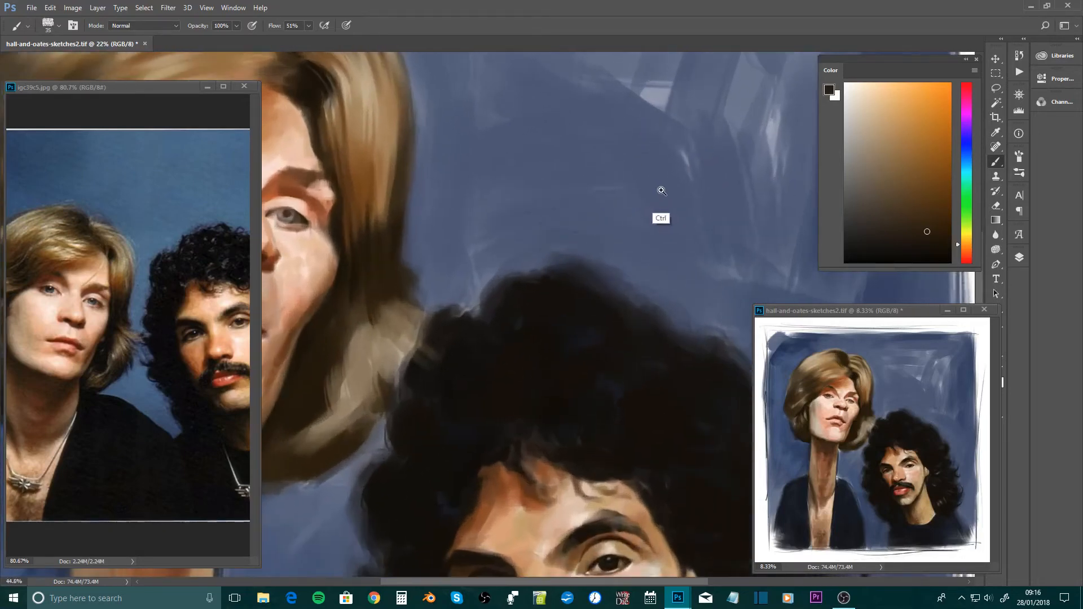
key(bracketright)
key(bracketright)
key(bracketright)
key(bracketright)
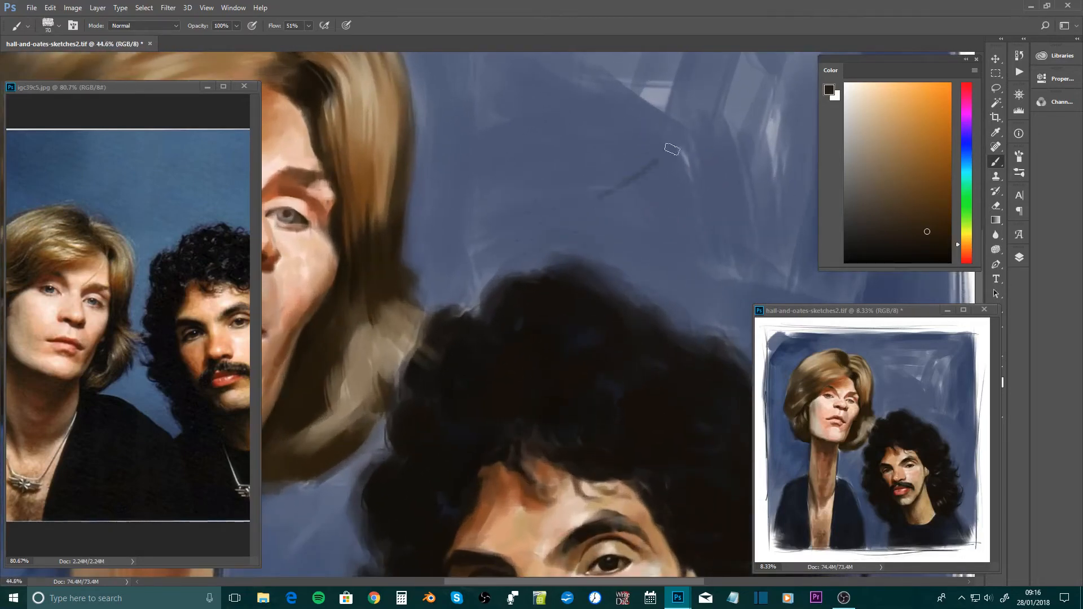
mouse_move(684, 143)
mouse_down()
mouse_move(554, 207)
mouse_move(540, 244)
mouse_up()
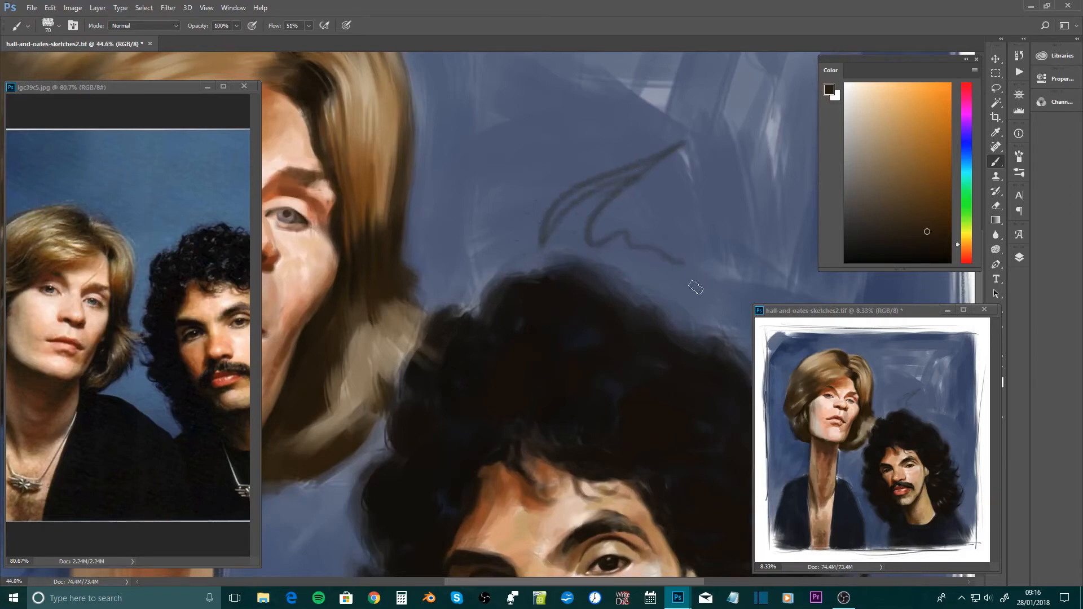
key(ctrl+z)
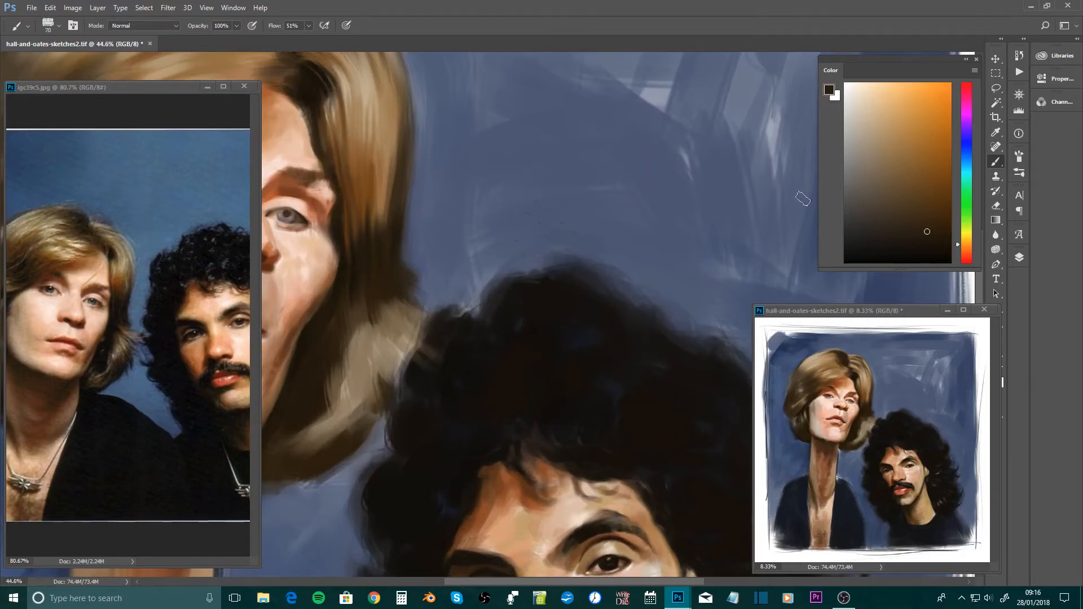
Examine the blond man's face and hair up close at 66.7% alongside the full painting in the small overview window
drag(624, 274, 572, 273)
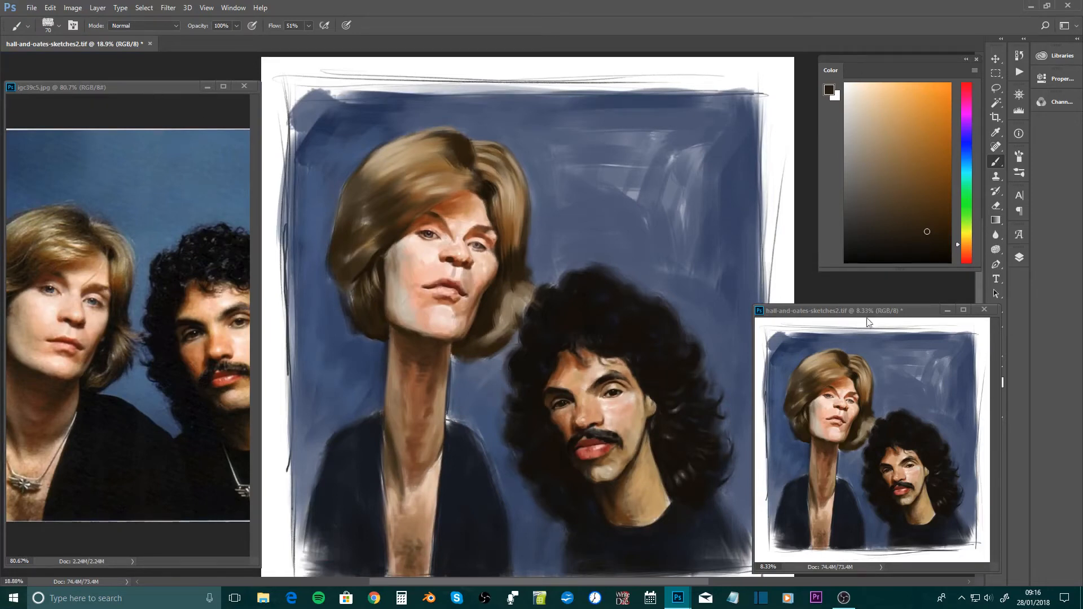
drag(875, 312, 873, 318)
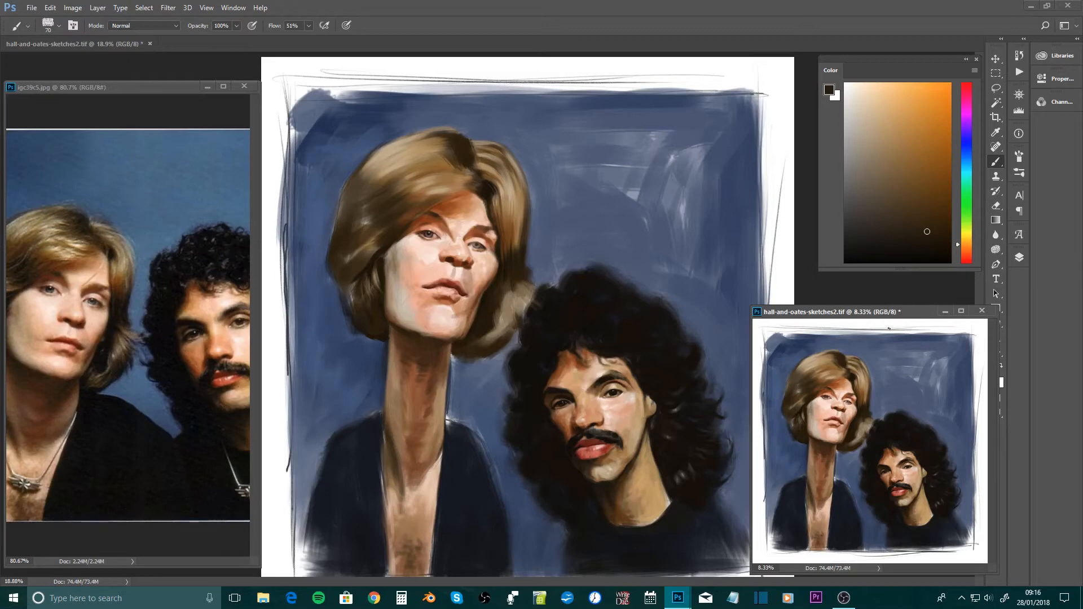
drag(490, 294, 539, 290)
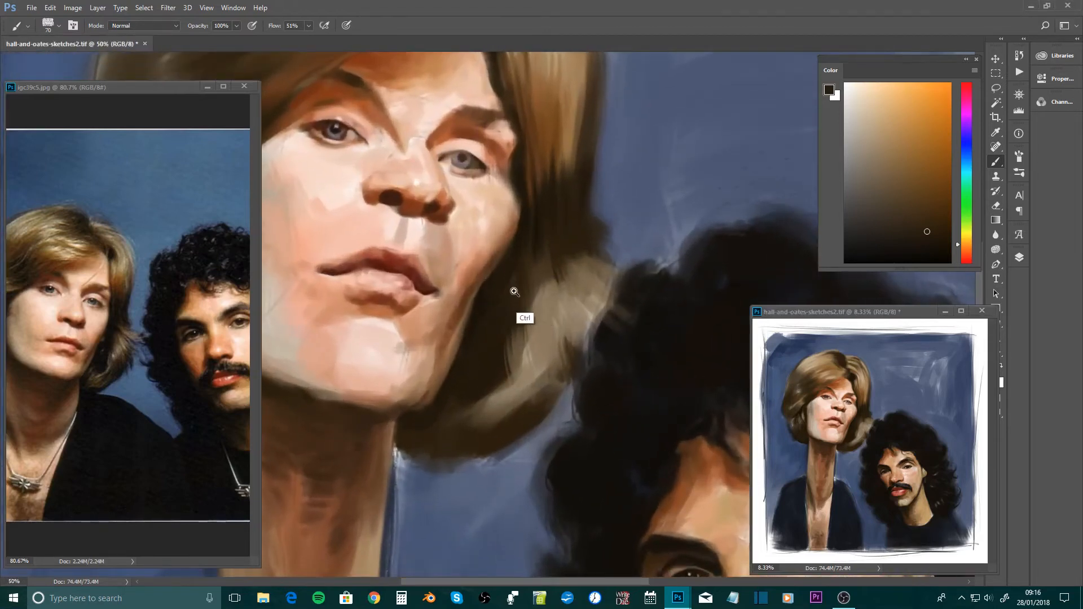
click(515, 286)
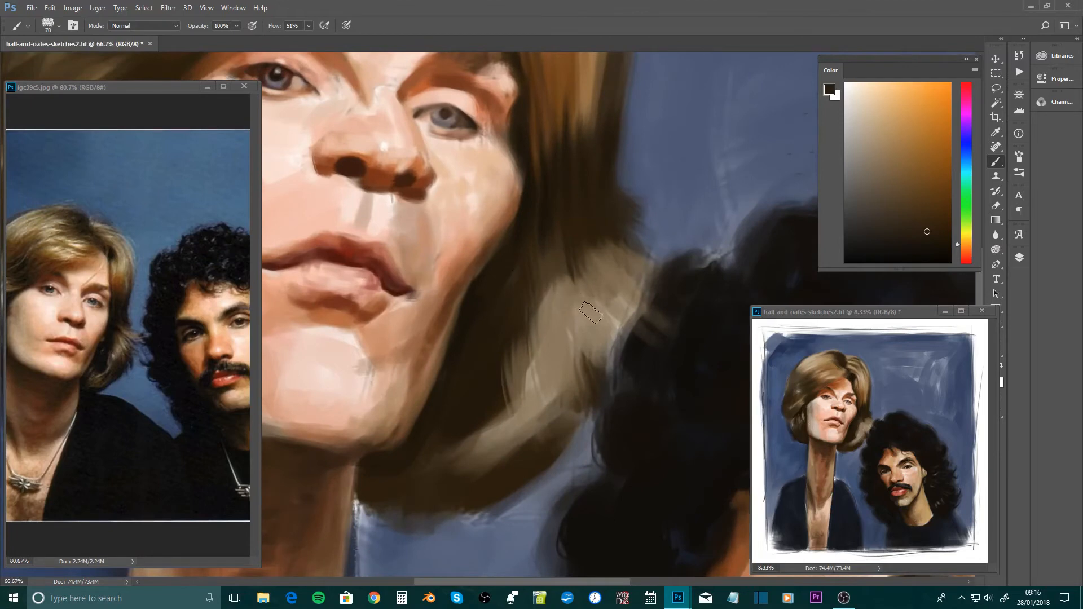
drag(863, 315, 868, 317)
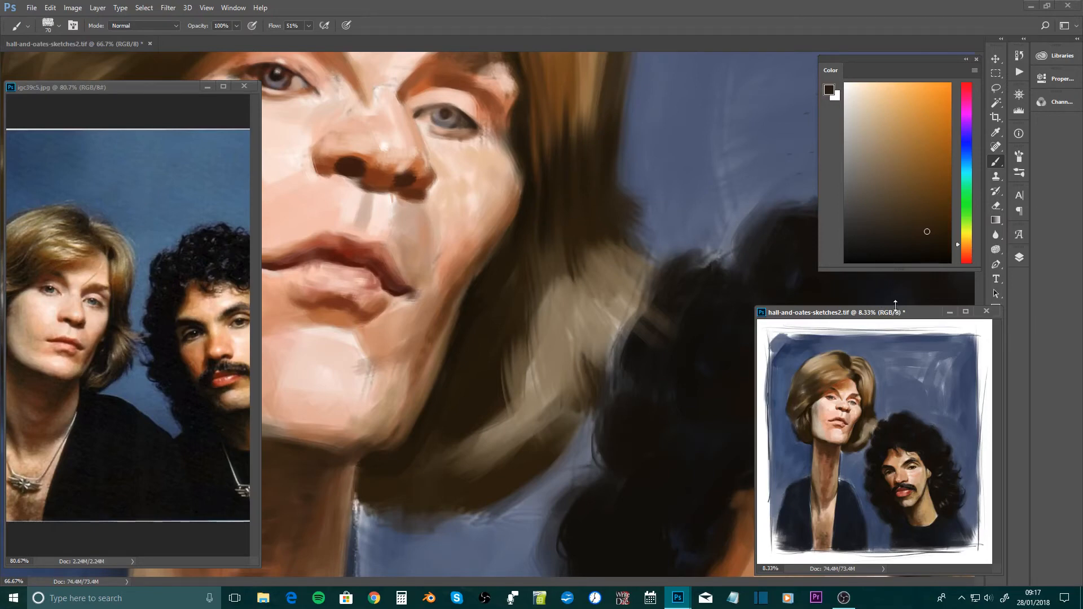
drag(891, 315, 890, 309)
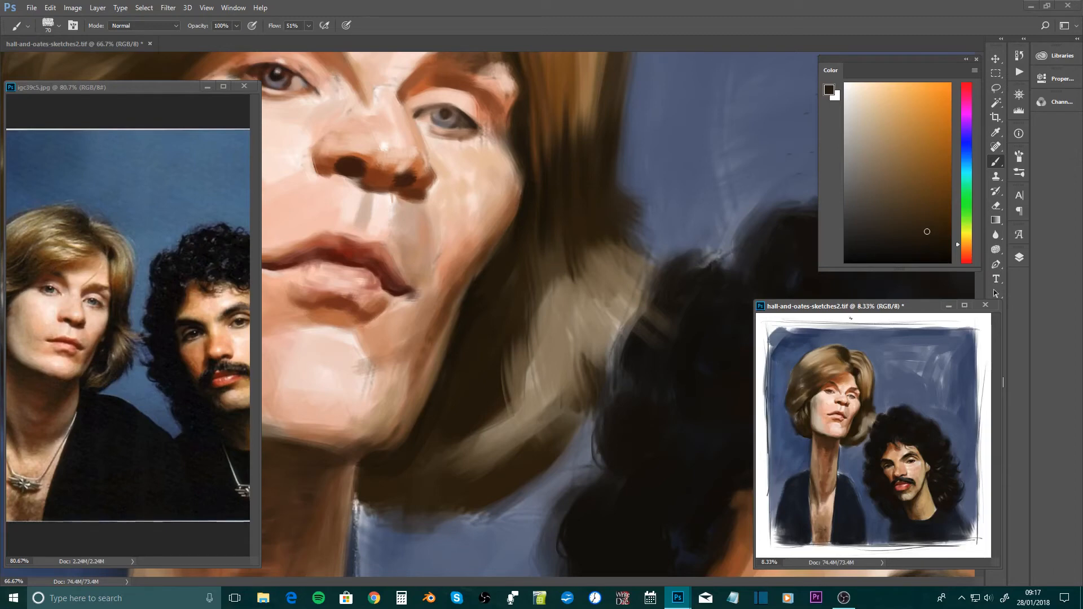
drag(893, 308, 900, 309)
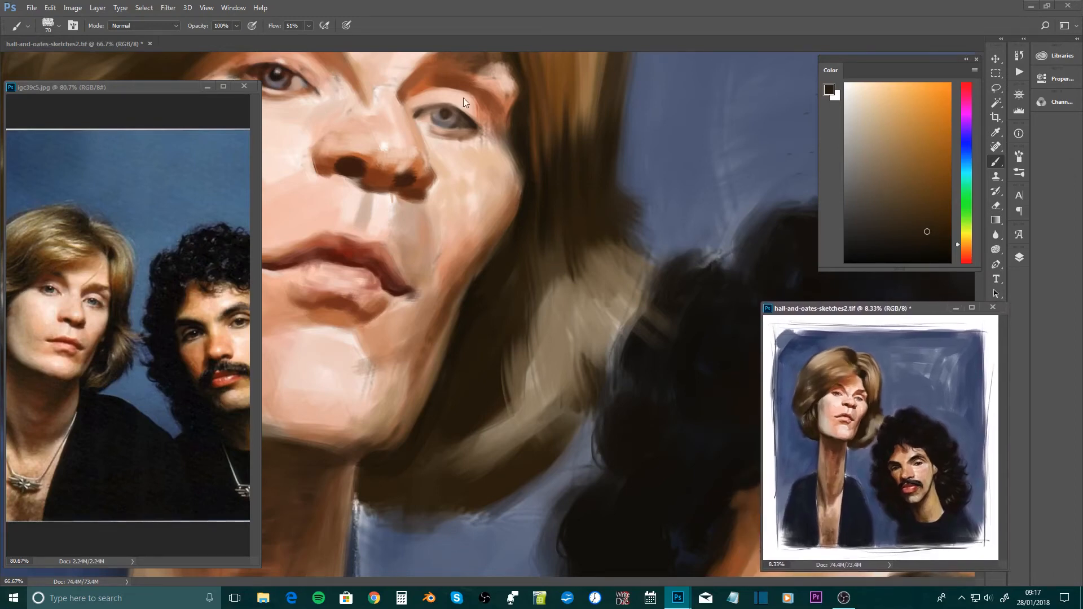
Open a new window for hall-and-oates-sketches2.tif
click(240, 10)
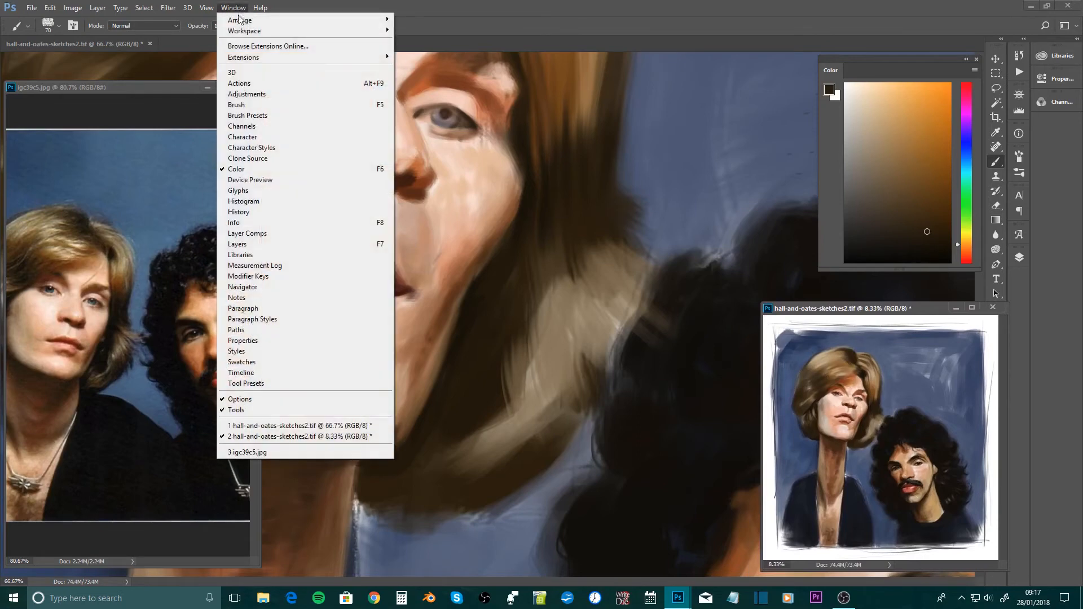
mouse_move(246, 20)
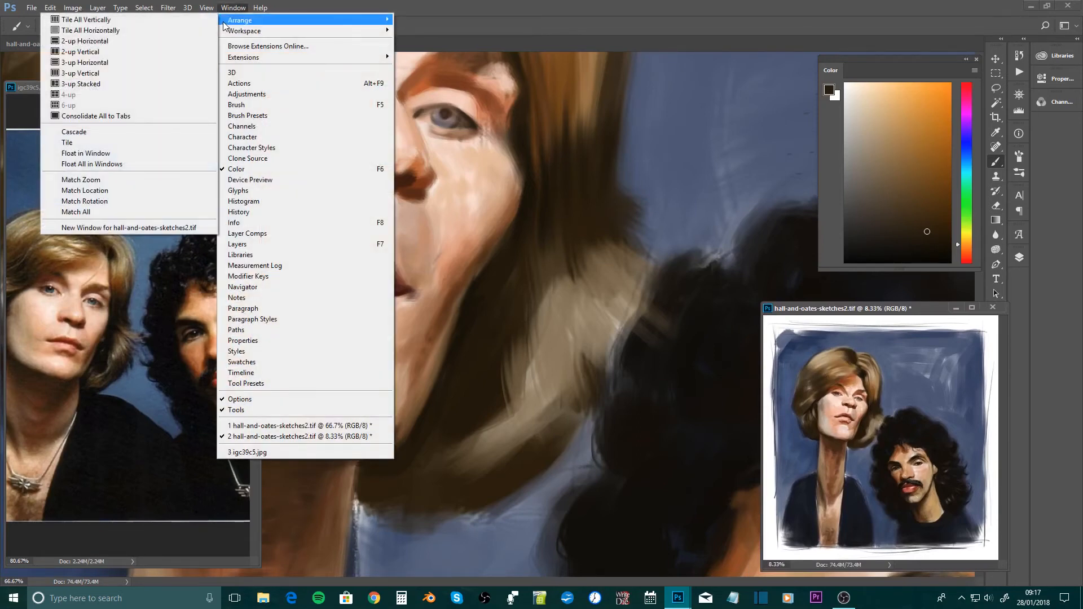
click(237, 22)
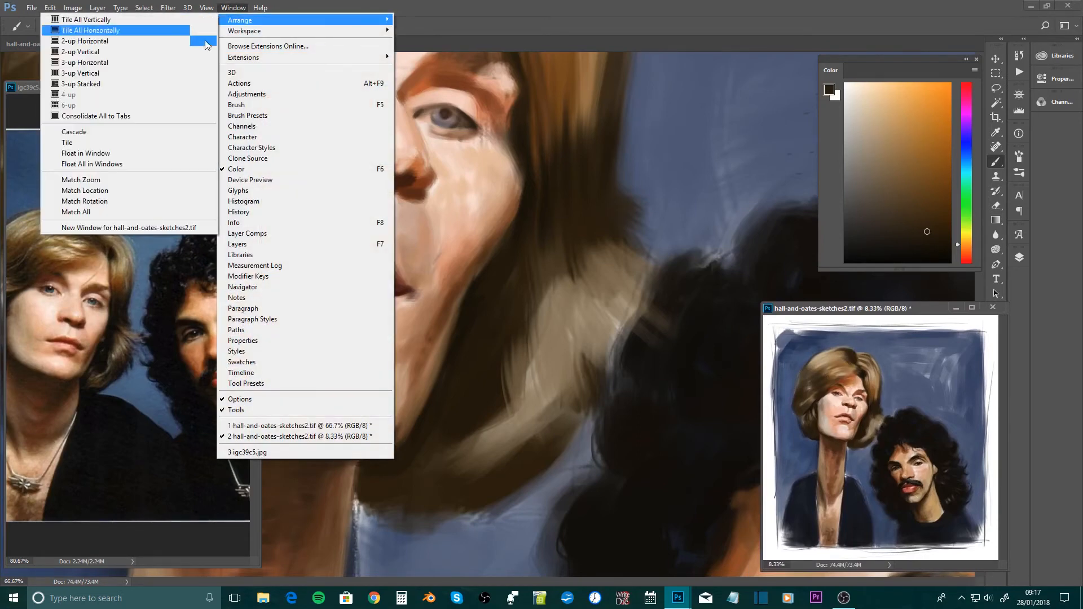
click(151, 228)
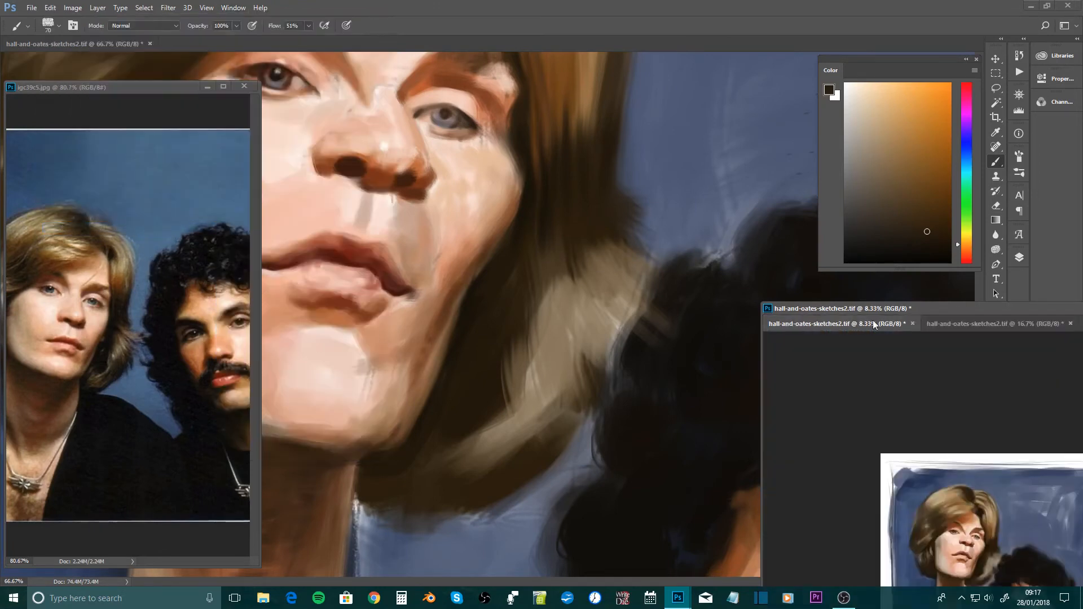
Separate the new 16.7% view into its own floating window over the canvas, and close it
mouse_move(907, 309)
mouse_down()
mouse_move(705, 165)
mouse_move(684, 117)
mouse_up()
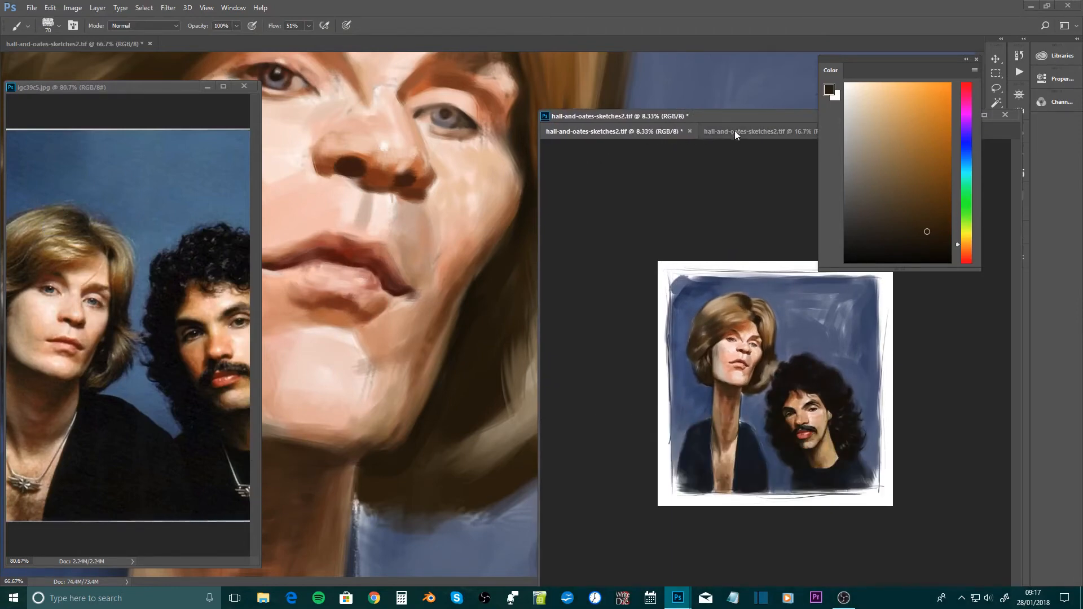
drag(734, 131, 424, 69)
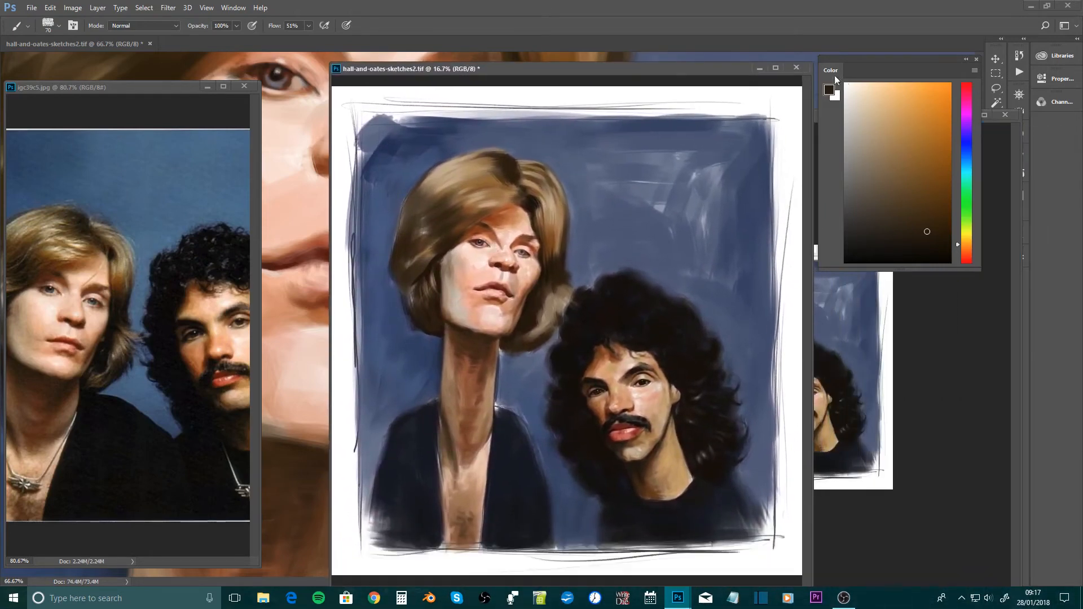
click(797, 68)
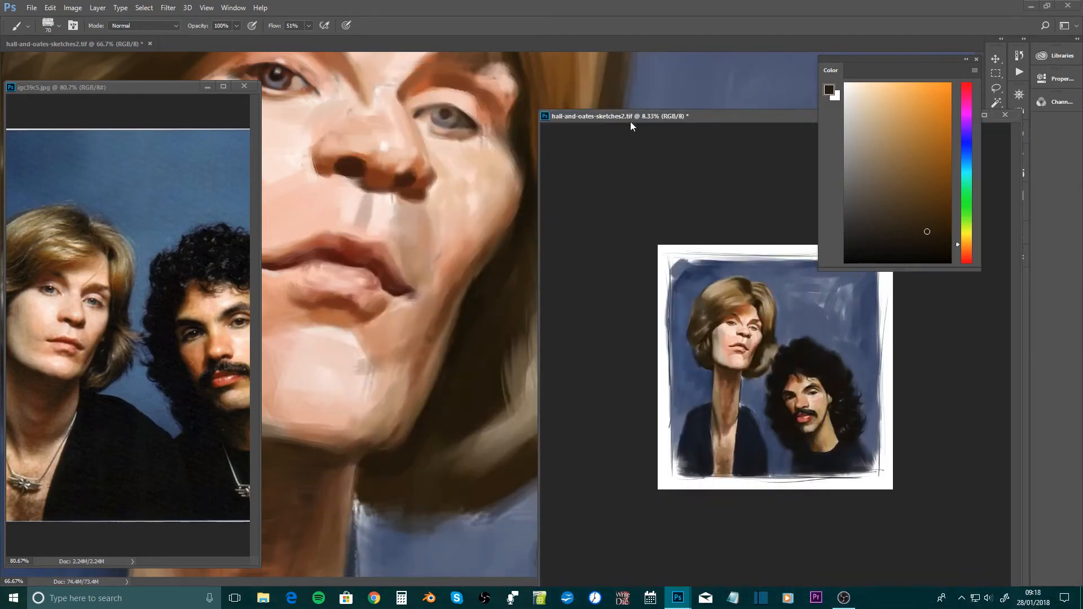
Fit the floating overview window tightly around the whole painting at 8.33% zoom and place it over the dark curly hair
drag(654, 117, 547, 71)
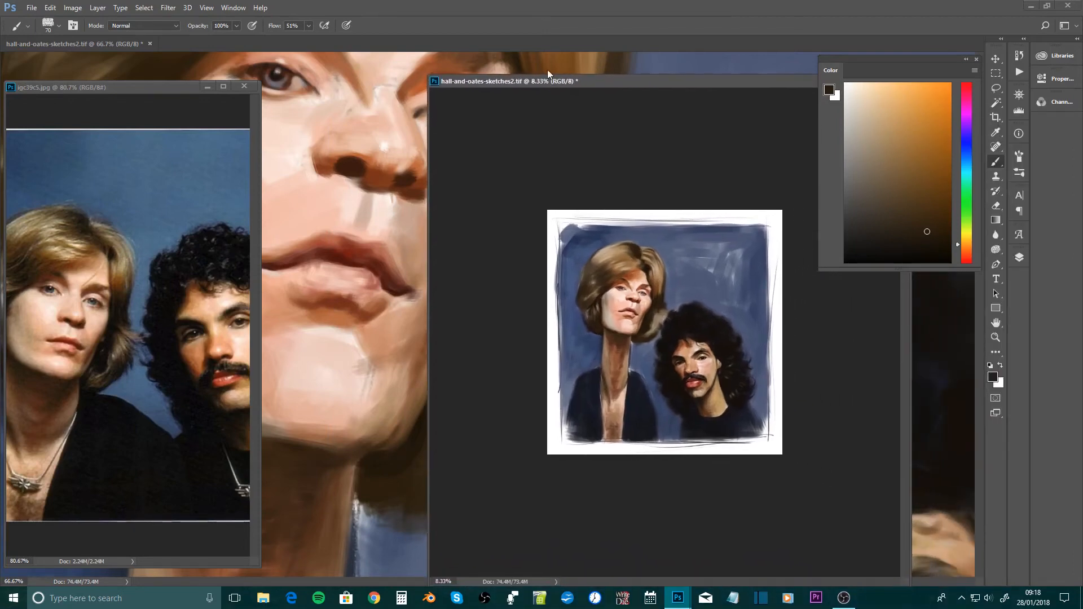
key(ctrl+minus)
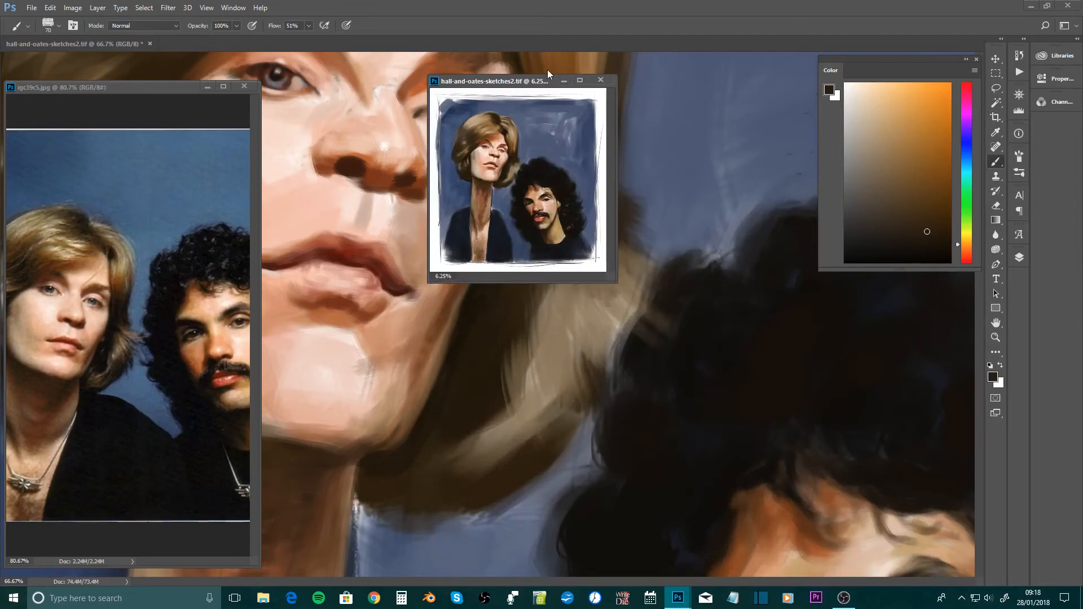
key(ctrl+plus)
key(ctrl+plus)
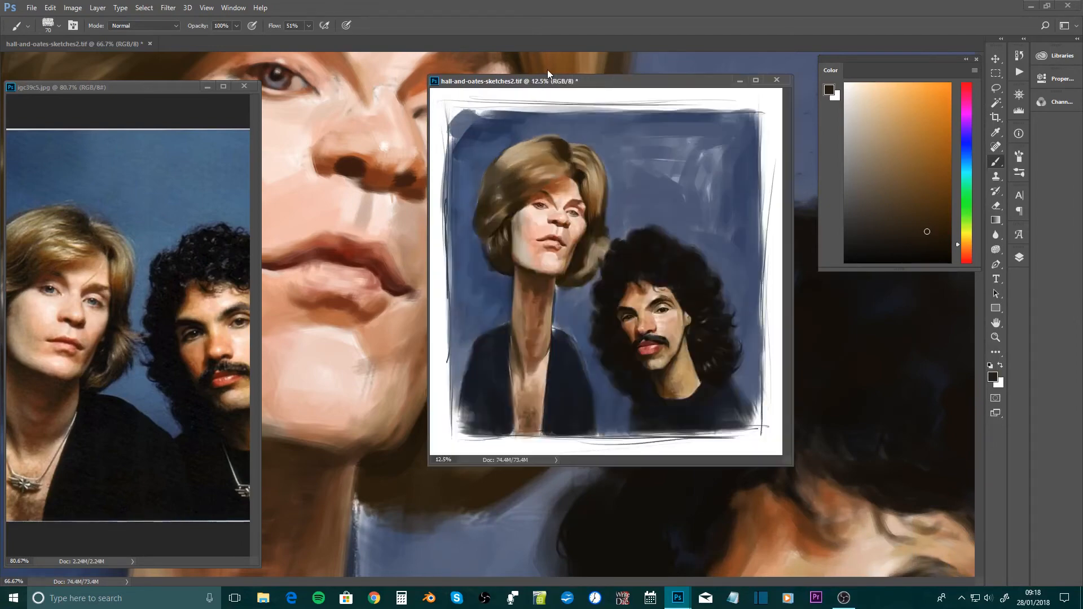
key(ctrl+minus)
key(ctrl+minus)
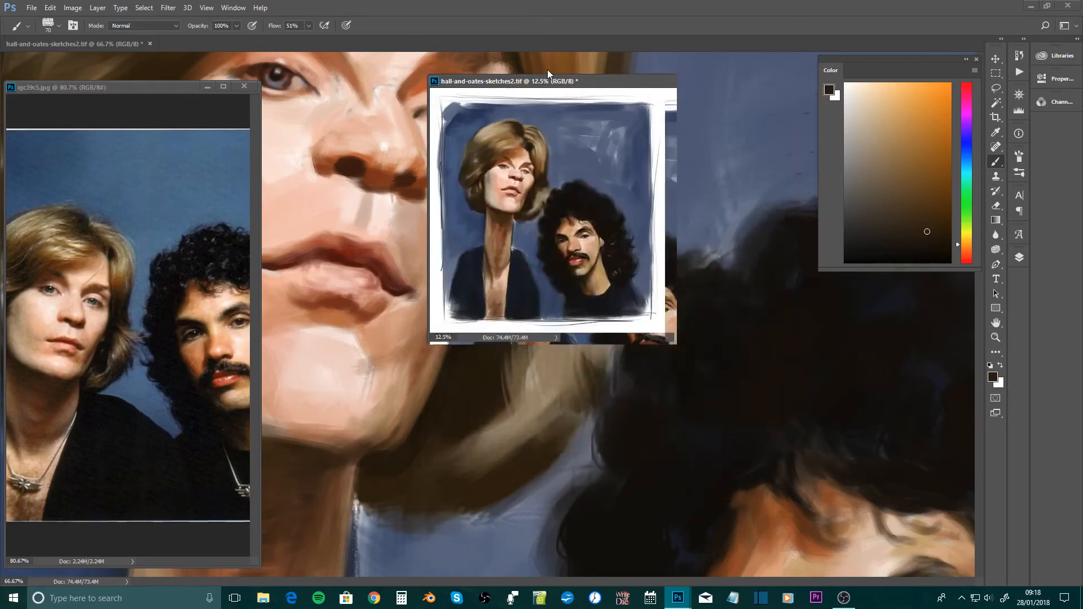
key(ctrl+plus)
key(ctrl+plus)
key(ctrl+plus)
key(ctrl+minus)
key(ctrl+minus)
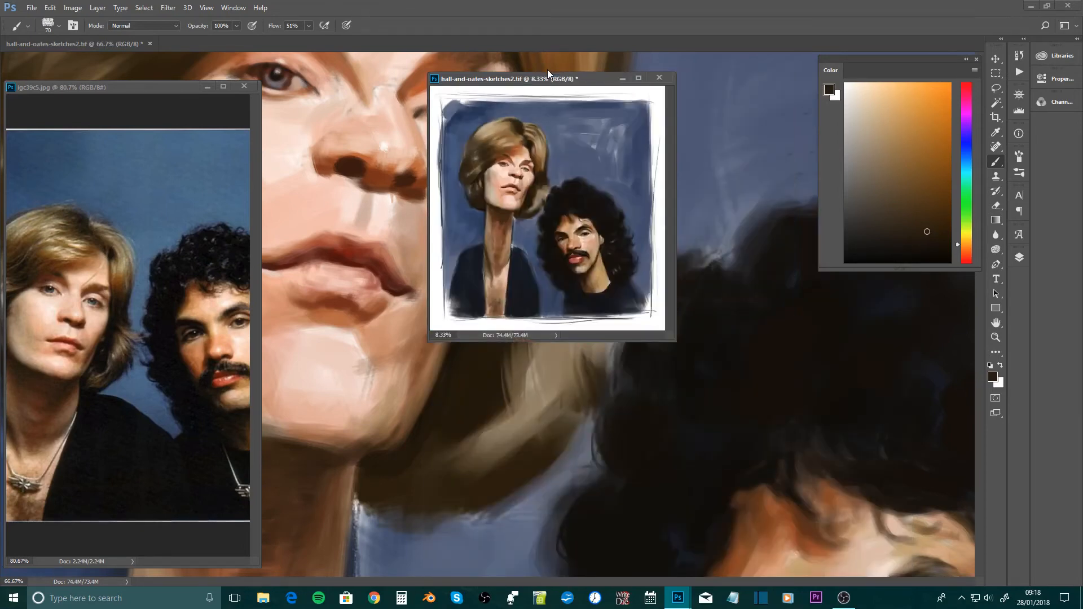
drag(543, 83, 845, 312)
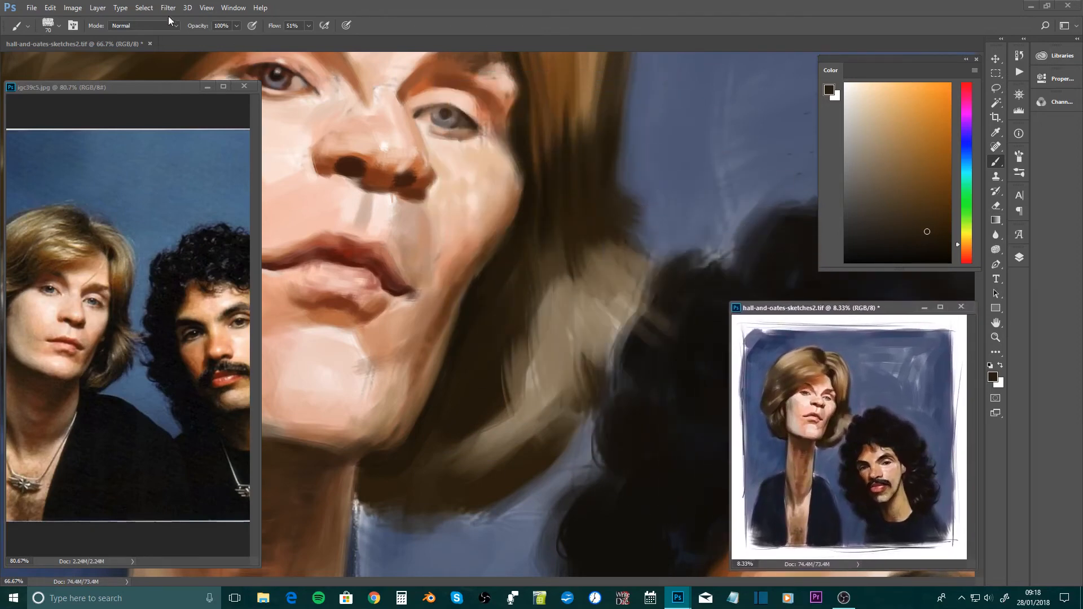
Look through the Workspace, Interface and General preferences for window options, and cancel without changing anything
click(50, 9)
mouse_move(131, 445)
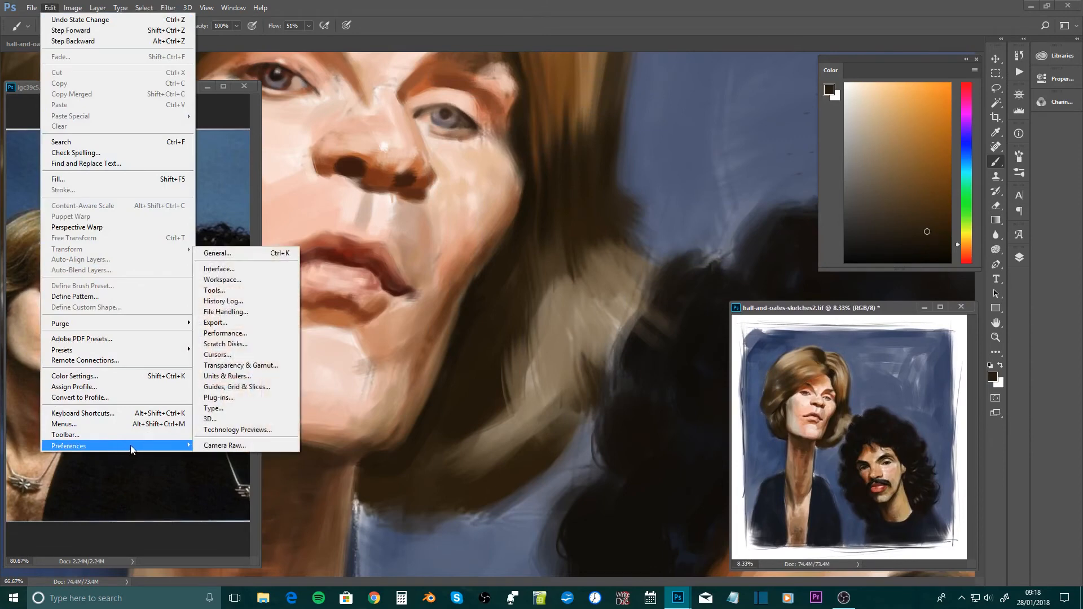
click(229, 279)
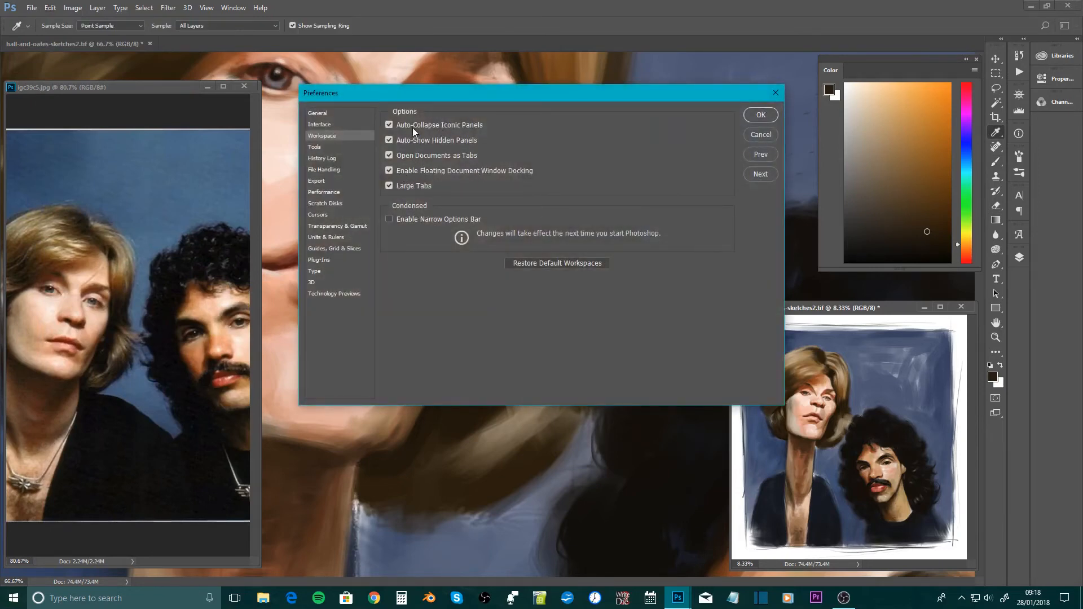
click(325, 125)
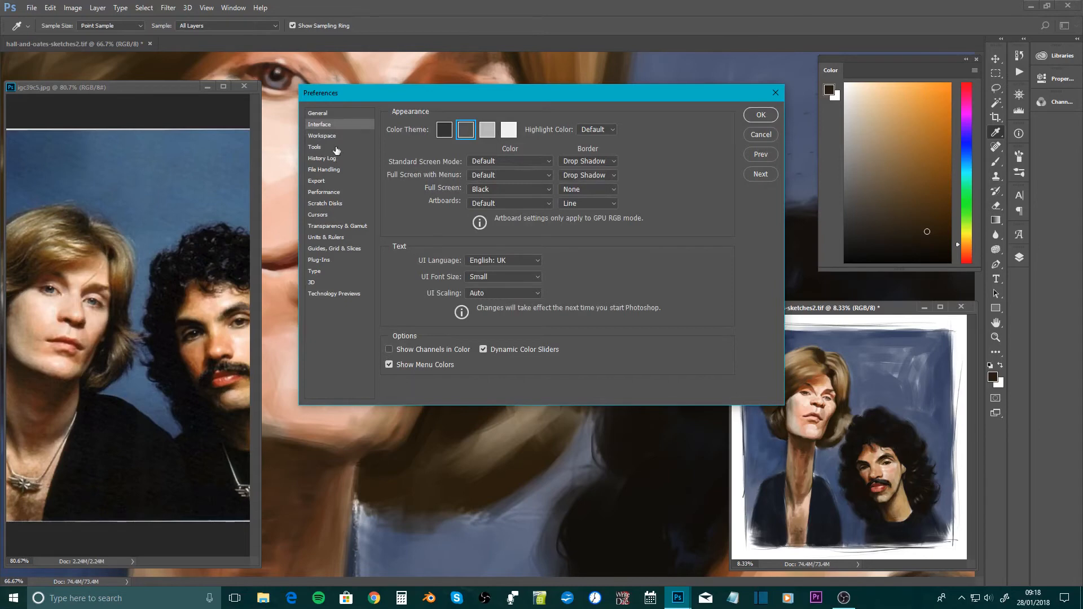
click(330, 114)
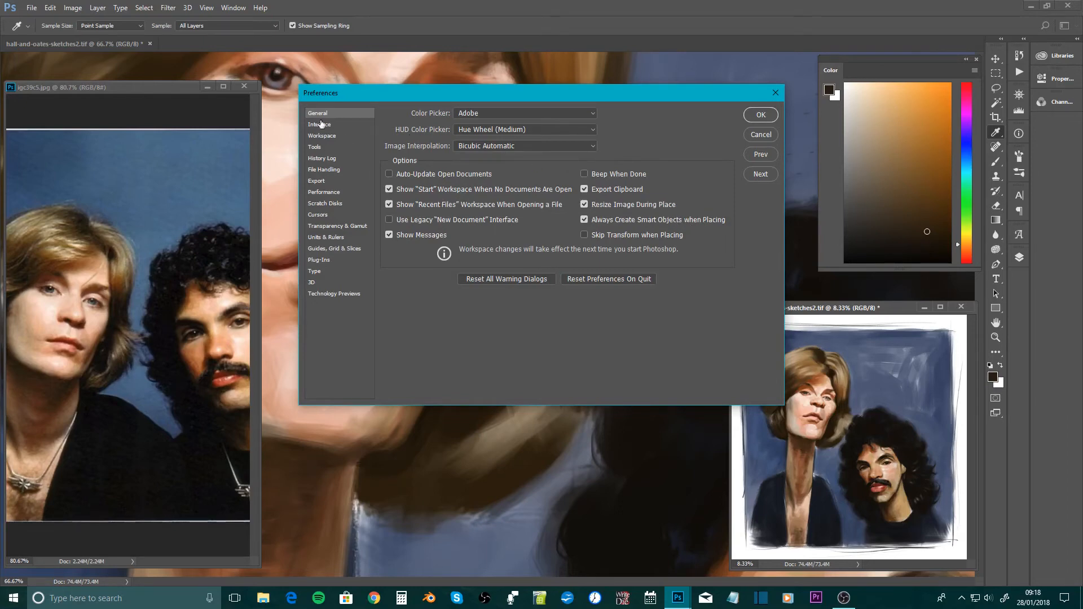
click(762, 134)
key(b)
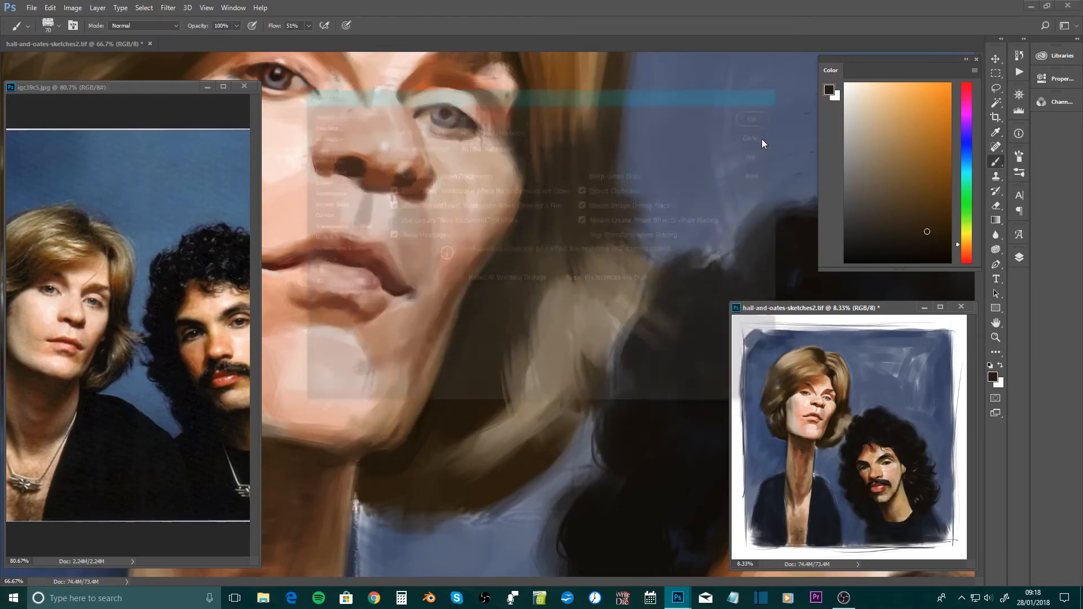
Check how the overview window resizes at smaller and larger zooms, ending at 8.33%, and return it over the dark hair
drag(818, 311, 628, 215)
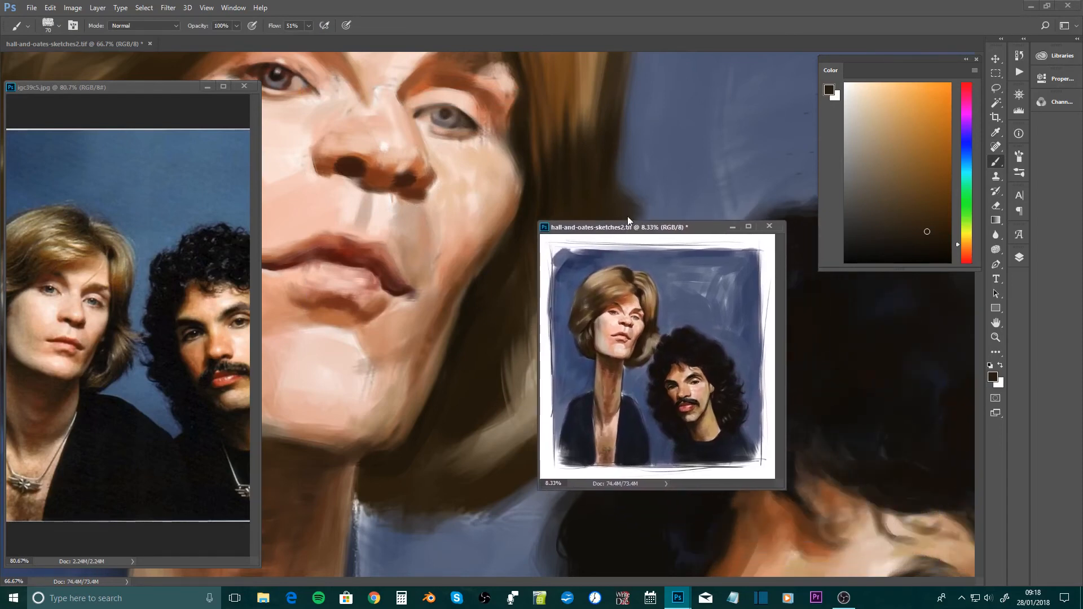
key(ctrl+minus)
key(ctrl+plus)
key(ctrl+plus)
key(ctrl+minus)
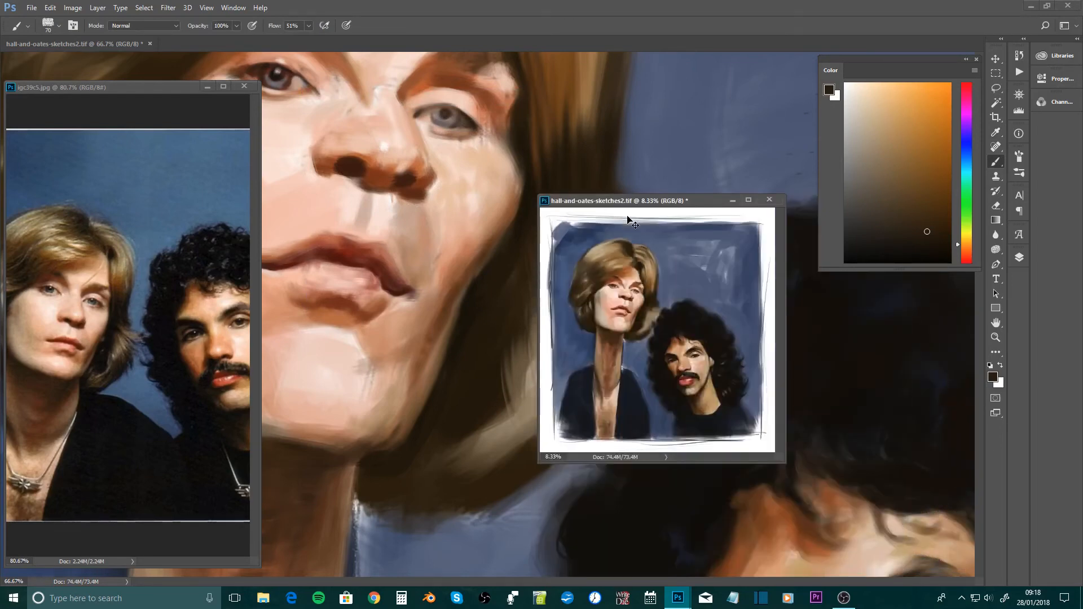
key(ctrl+plus)
key(ctrl+minus)
drag(642, 205, 830, 313)
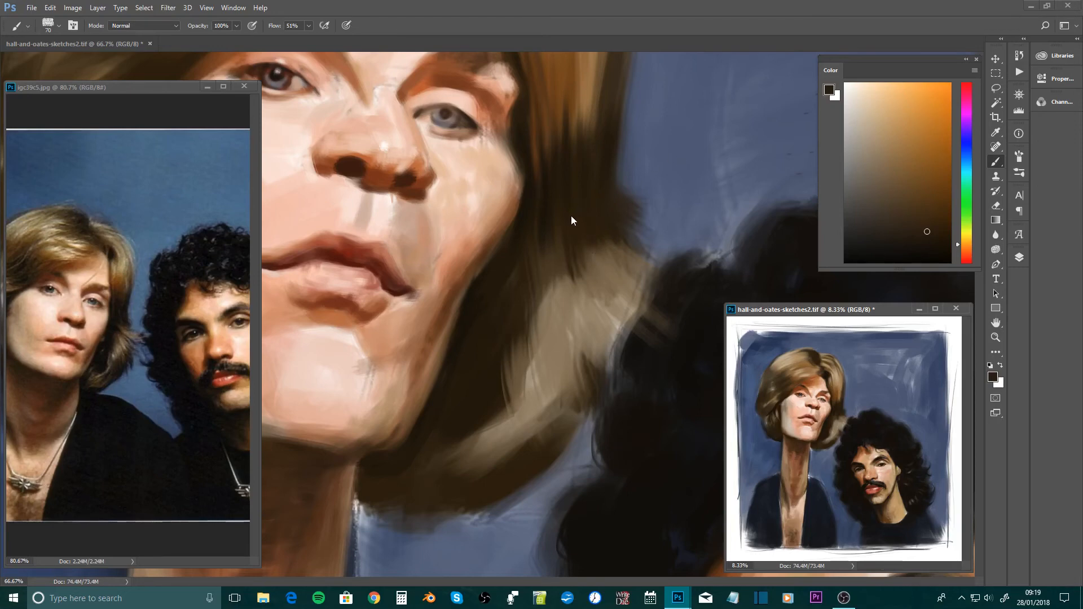
Bring up the foreground Color Picker dialog, place it over the blond man's face, and check reopening and closing it without changing the colour
key(n)
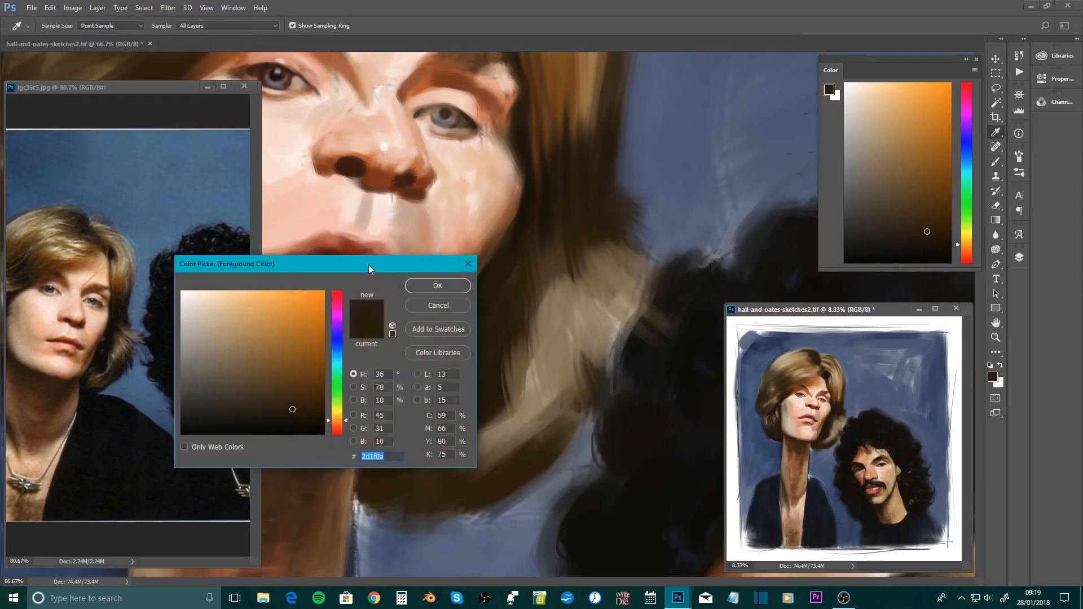
drag(317, 272, 432, 186)
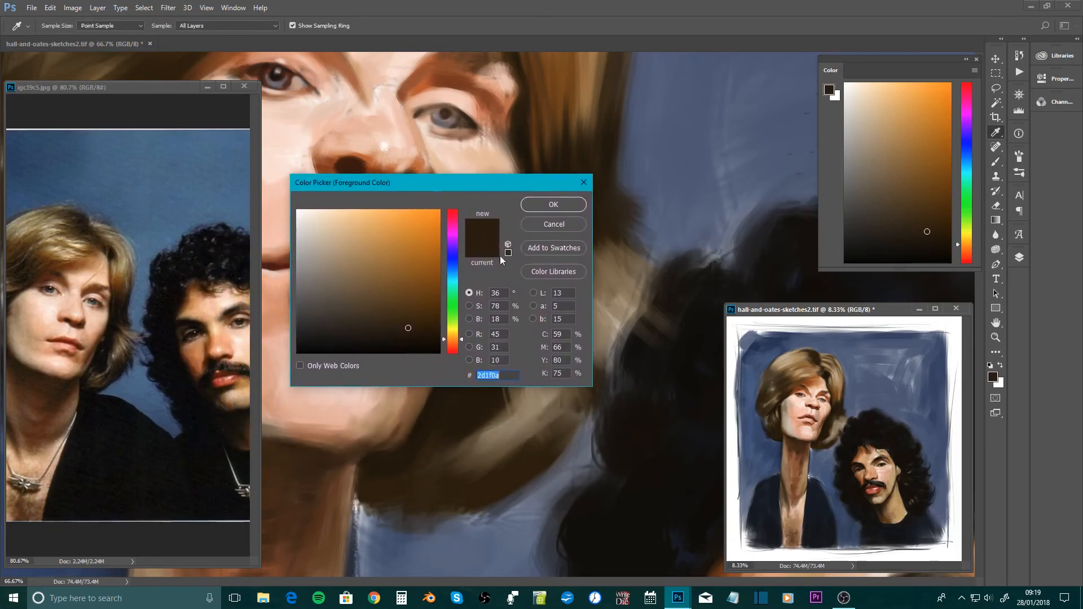
click(557, 228)
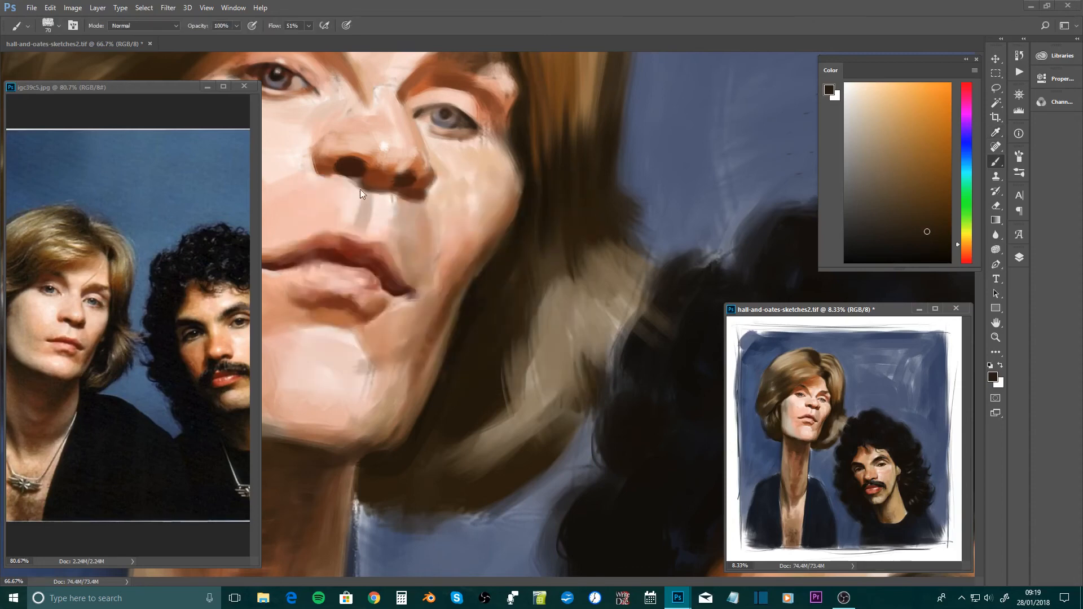
key(n)
click(564, 206)
key(n)
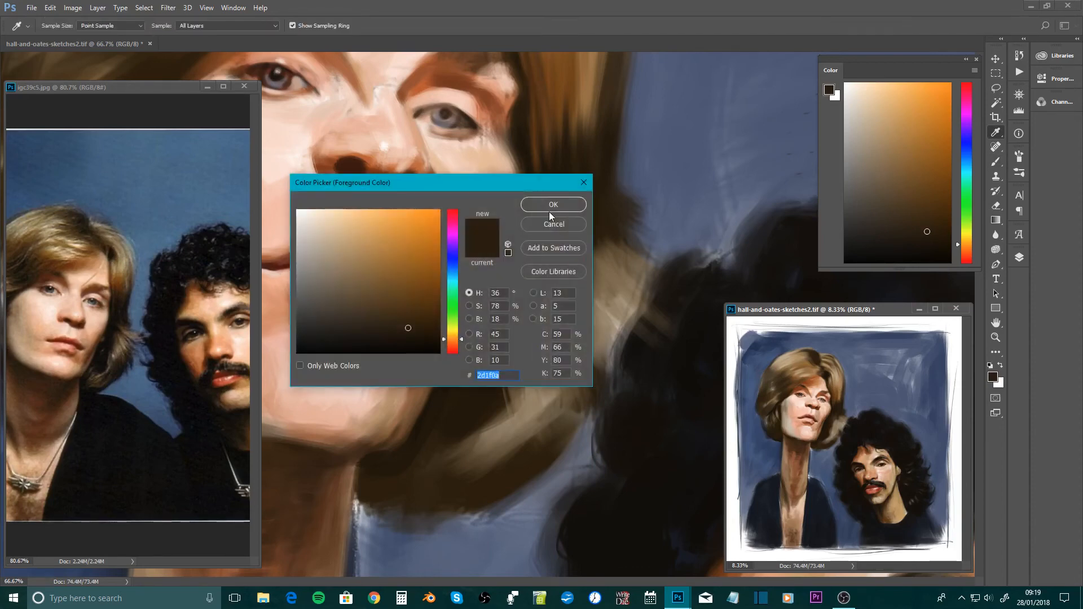
click(550, 211)
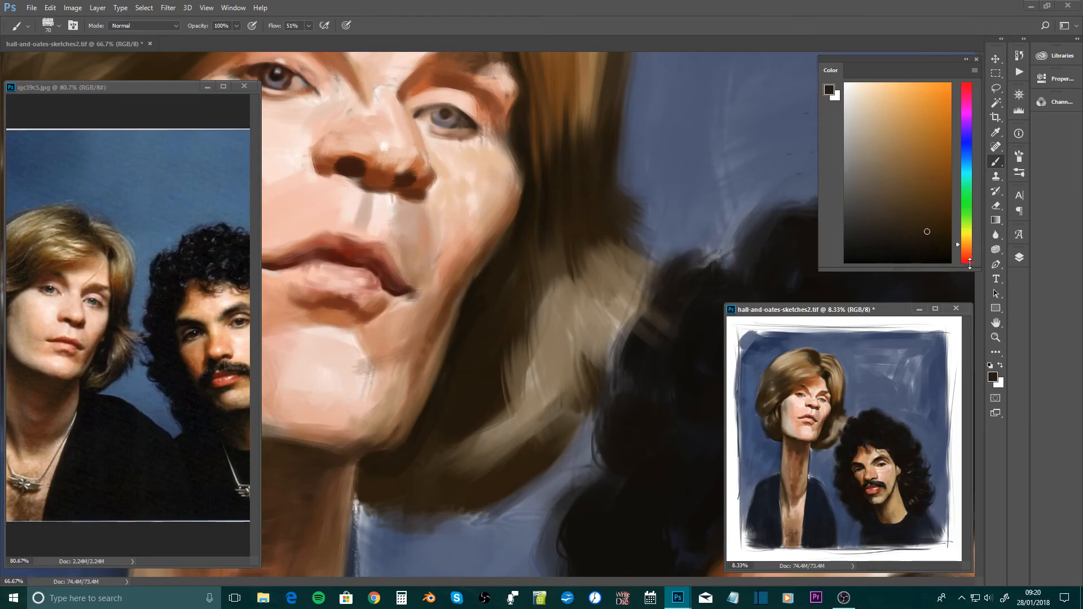
Shrink the floating Color panel, switch it to RGB Sliders, and check how its spectrum looks enlarged and reduced
drag(971, 271, 977, 87)
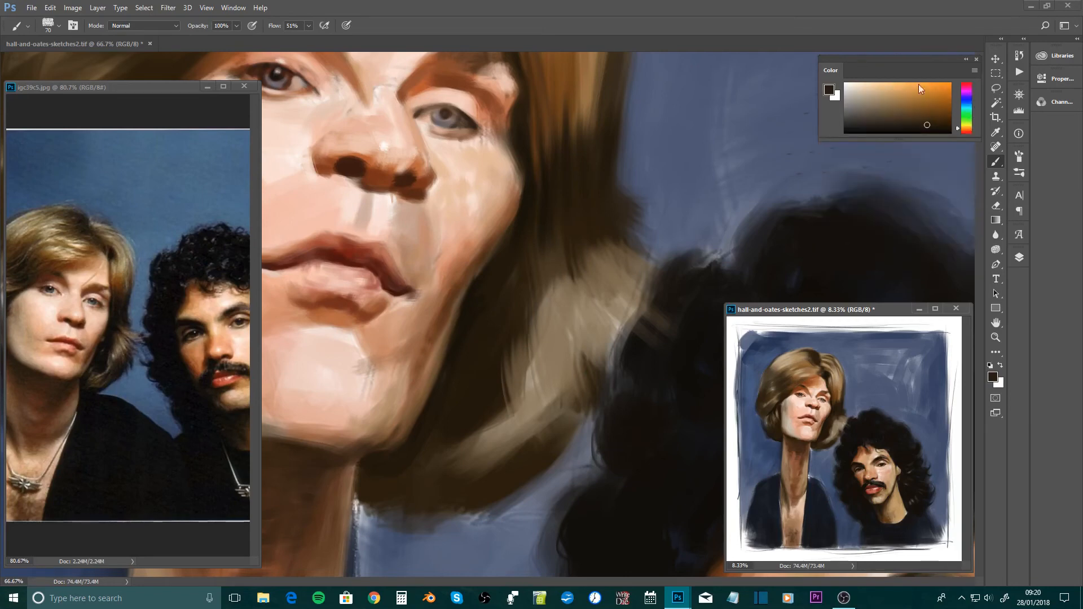
click(975, 70)
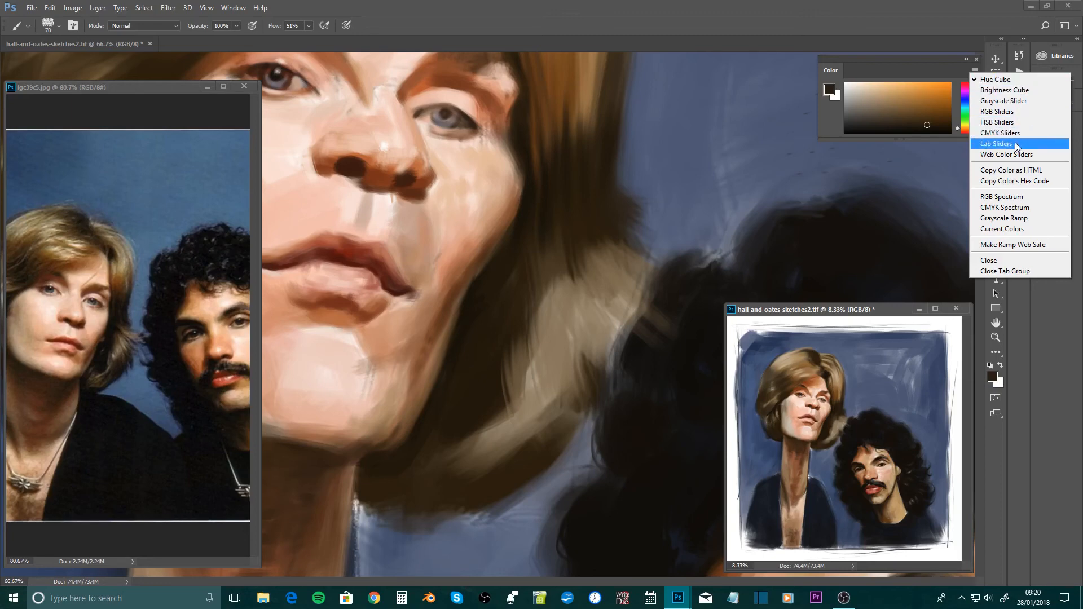
click(1009, 111)
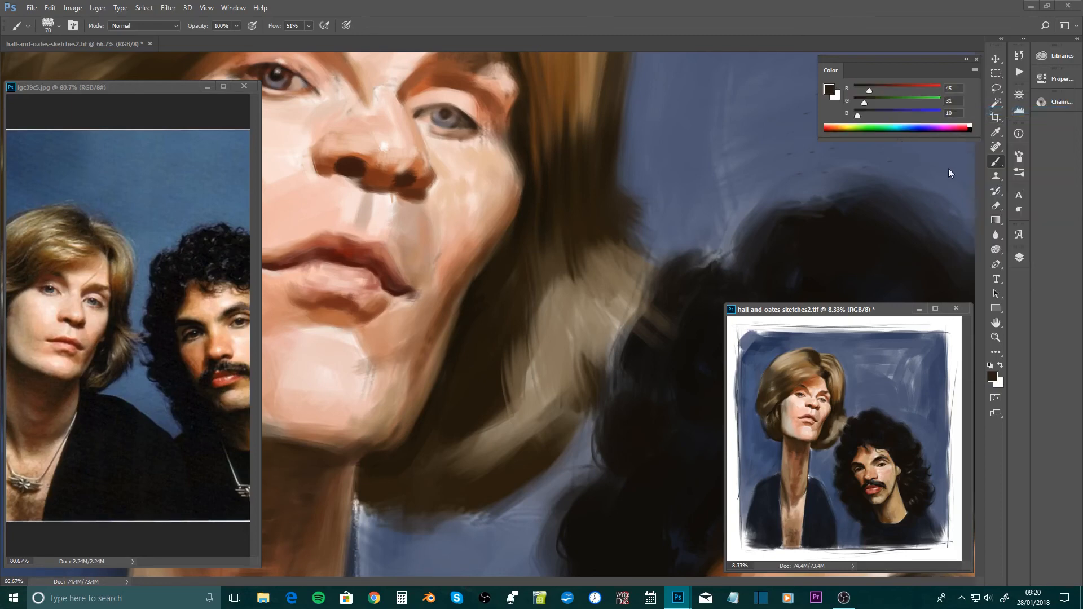
drag(957, 140, 938, 250)
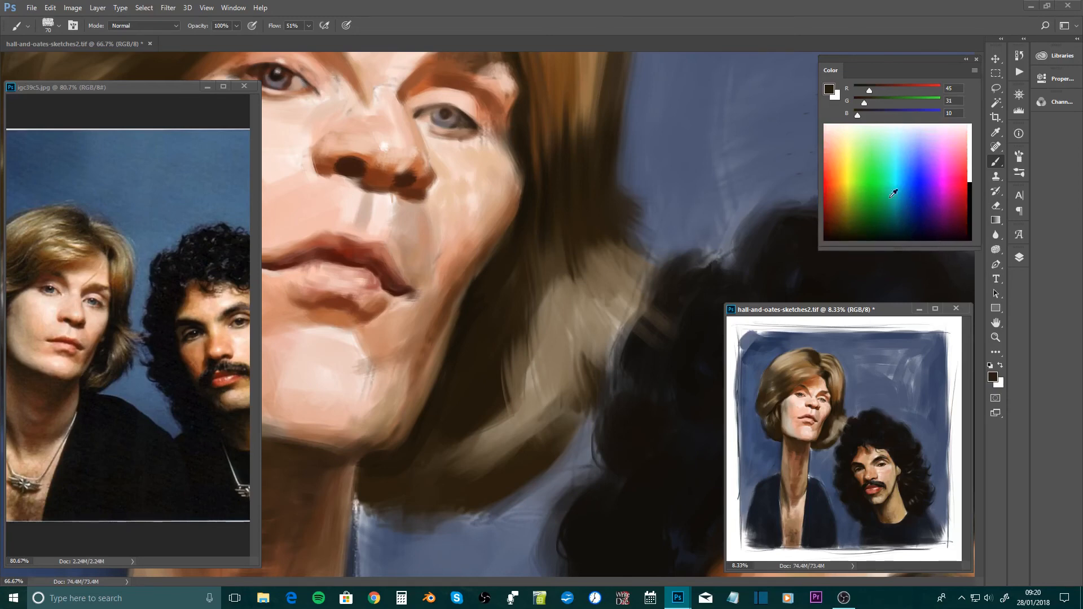
drag(910, 251, 913, 135)
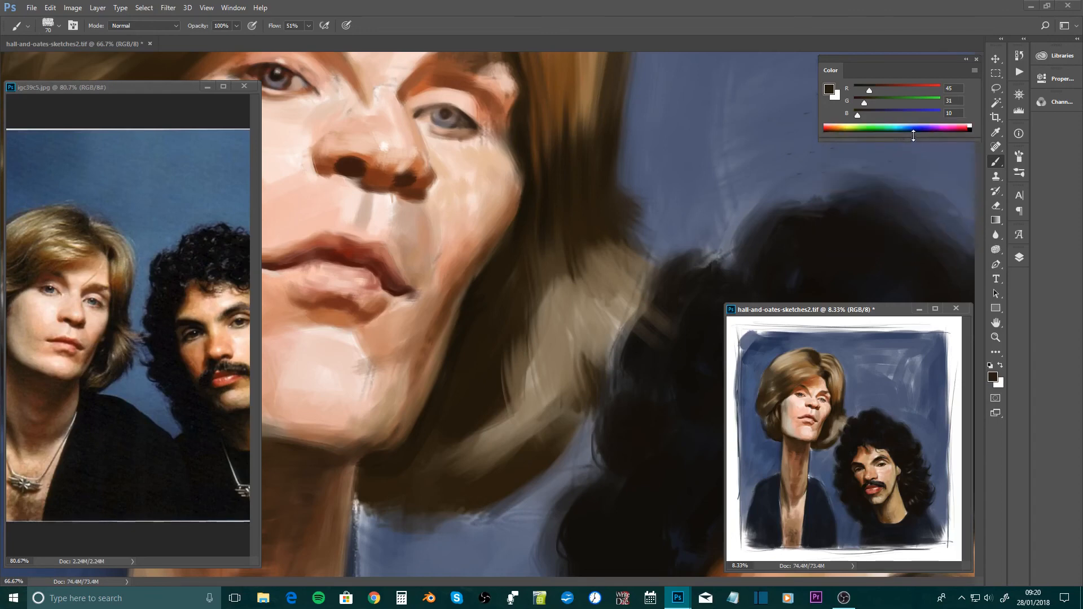
Set the floating Color panel back to Hue Cube and enlarge it to give a tall colour field
click(976, 74)
click(984, 78)
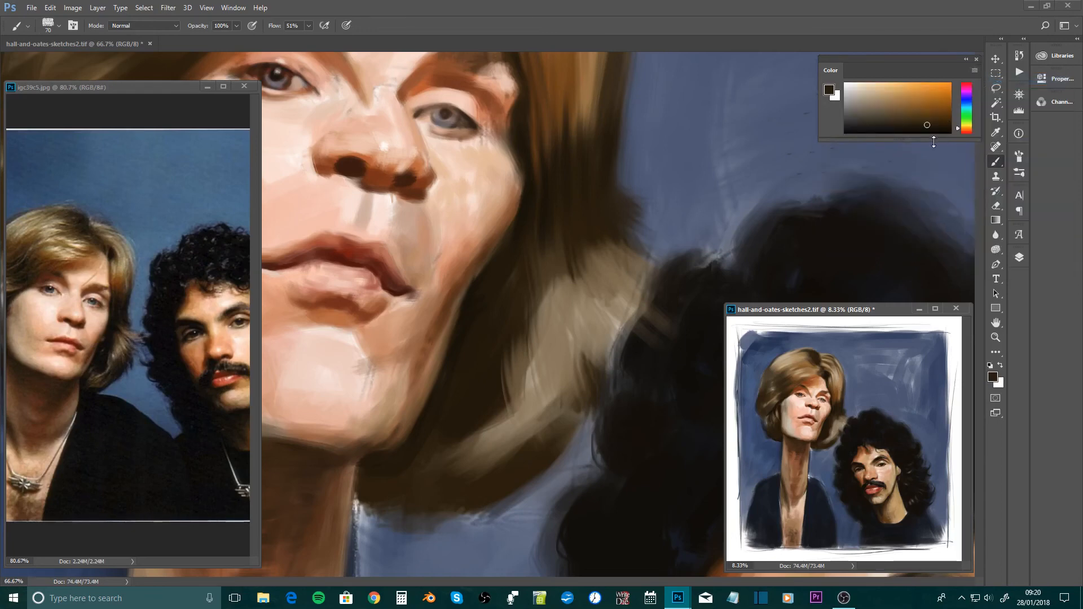
drag(934, 140, 957, 231)
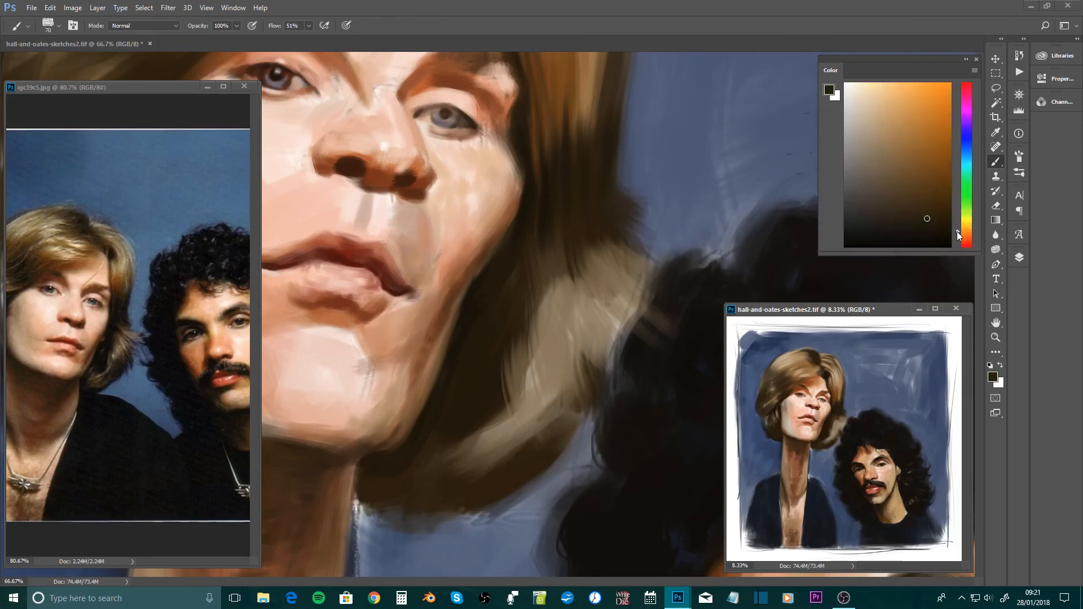
Pick several brown shades from the Hue Cube and paint short test strokes on the blue background beside the blond hair
click(936, 206)
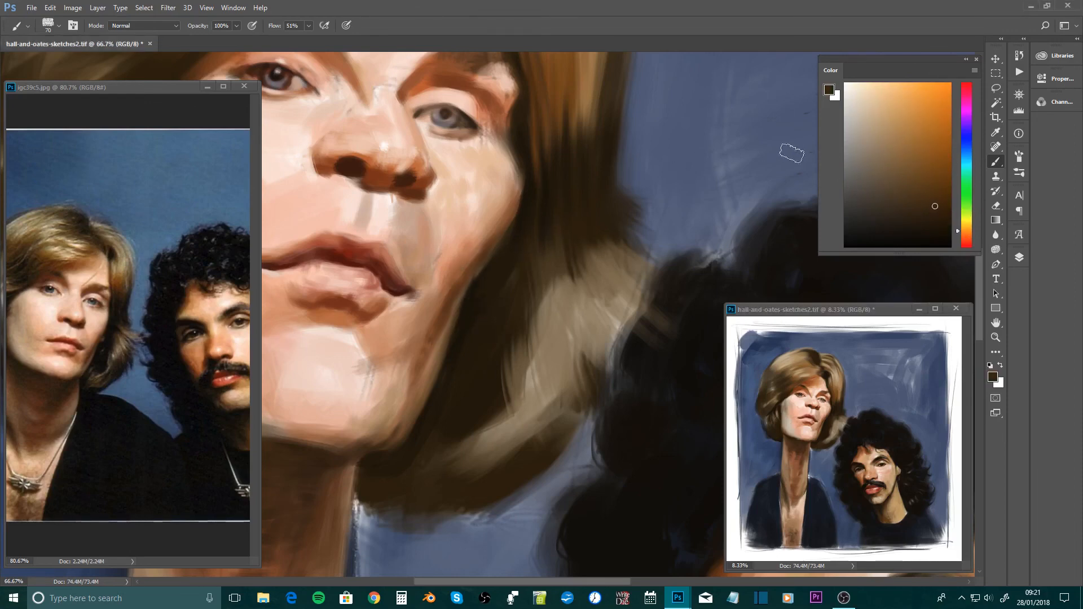
click(940, 184)
drag(649, 242, 690, 209)
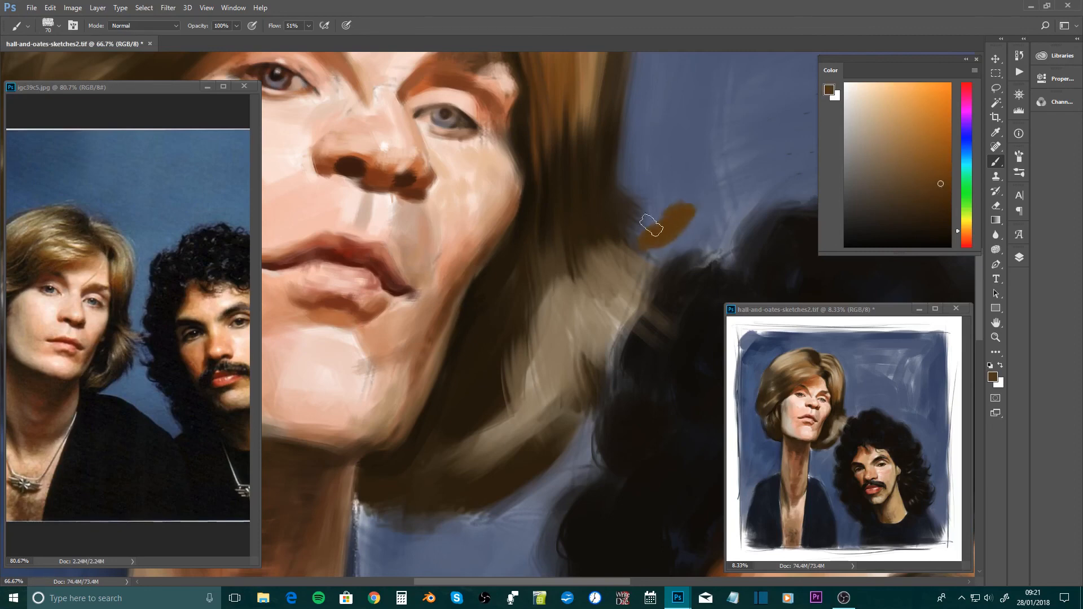
click(922, 209)
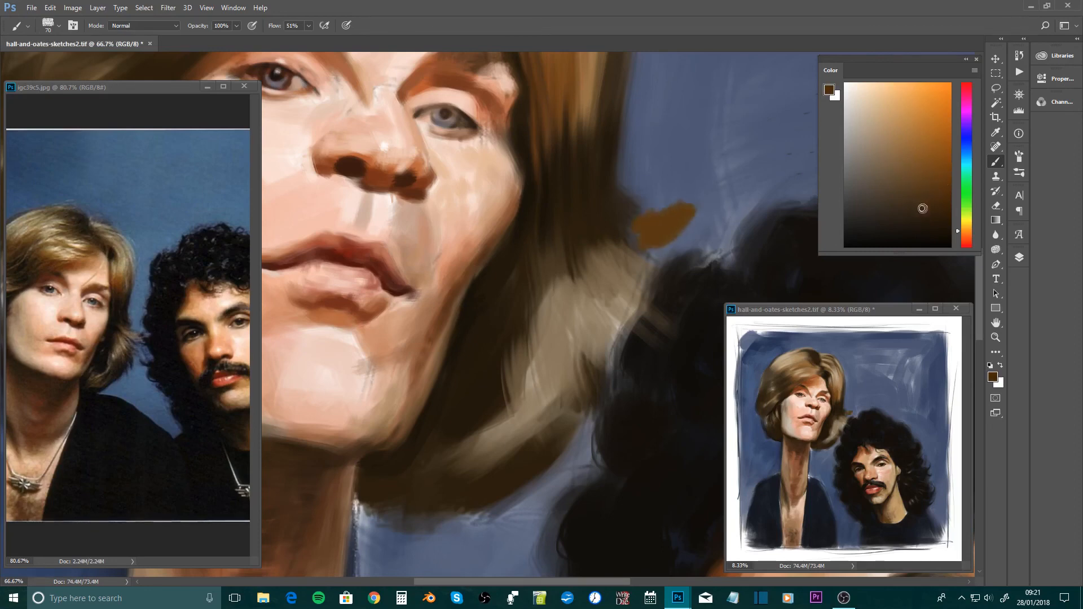
mouse_move(665, 235)
mouse_down()
mouse_move(653, 229)
mouse_move(685, 209)
mouse_up()
mouse_move(923, 212)
mouse_down()
mouse_move(931, 228)
mouse_move(872, 216)
mouse_move(933, 225)
mouse_up()
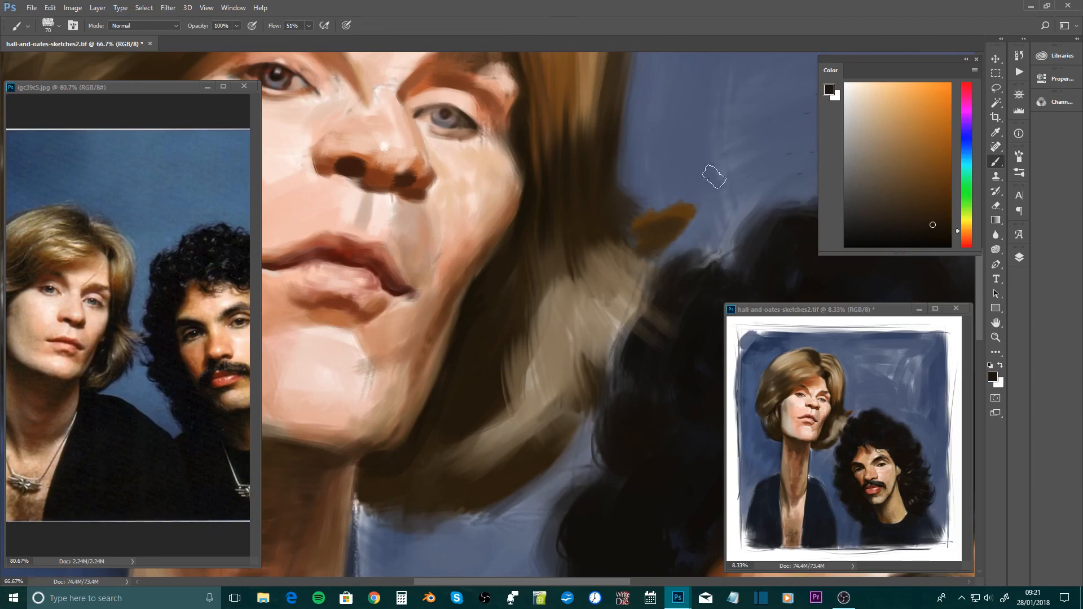
Undo the brown test strokes on the blue background beside the blond hair
key(ctrl+alt+z)
key(ctrl+alt+z)
key(ctrl+alt+z)
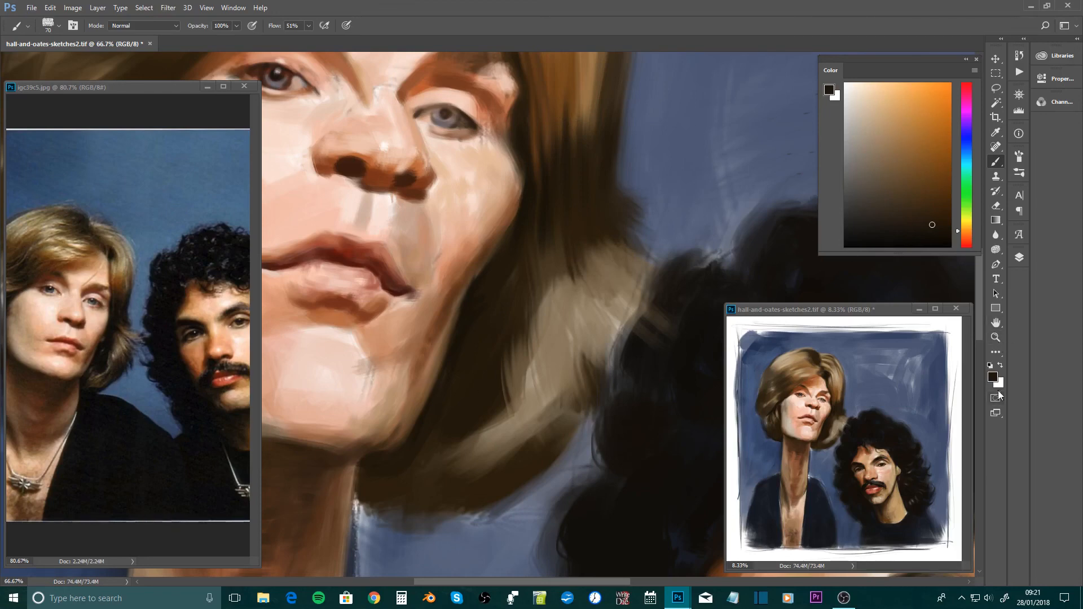
Check the painting's layer structure in the layer list, and close the list again
click(1018, 258)
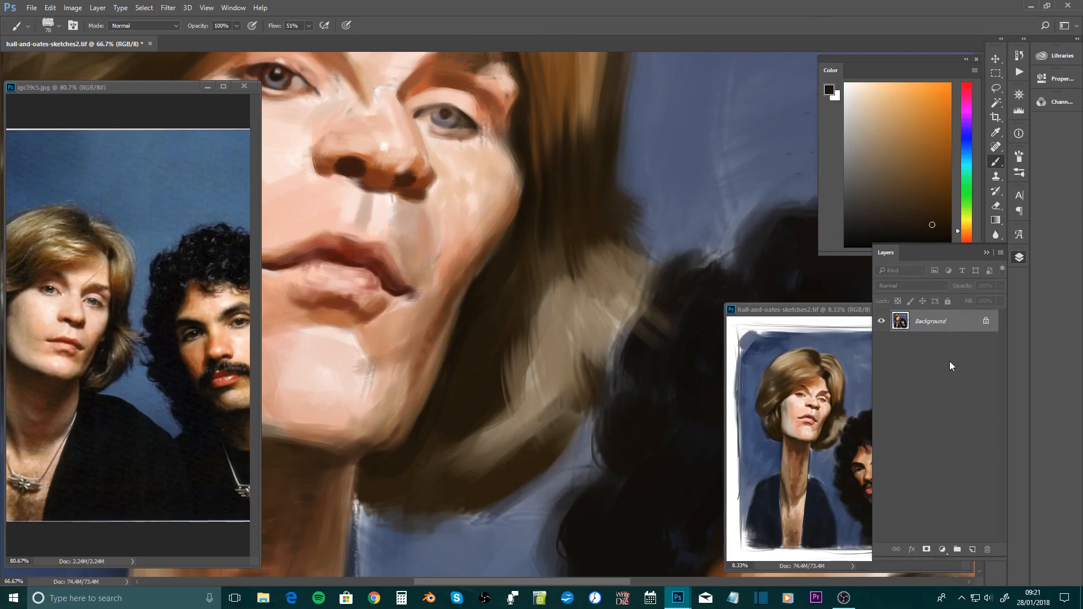
click(1020, 258)
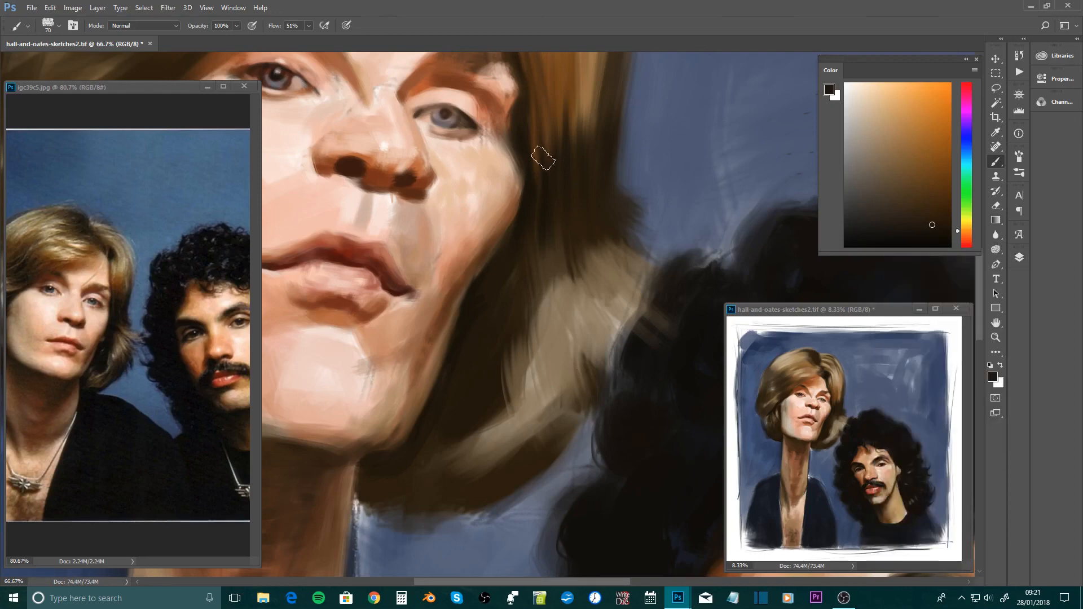